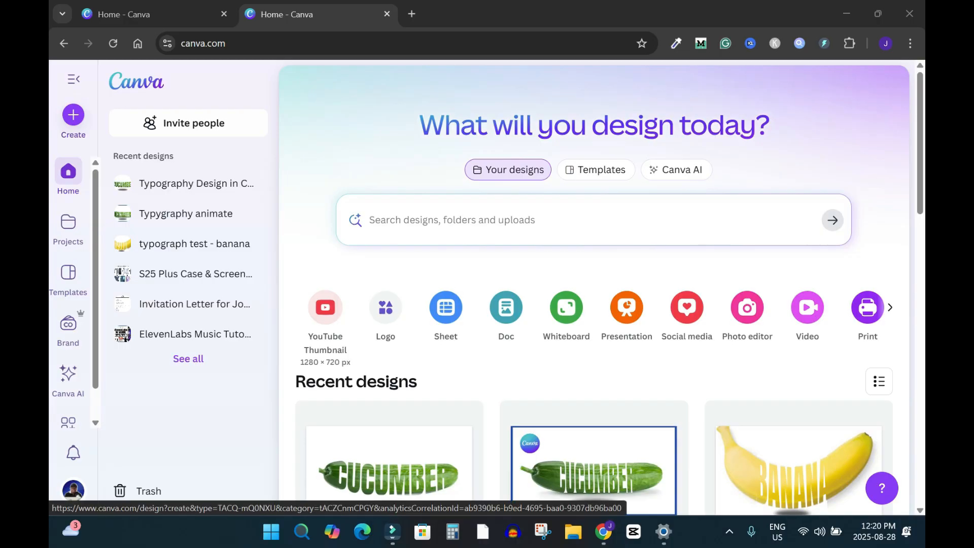
Create a YouTube Thumbnail design and place the uploaded banana photo on the page.
{"action": "left_click", "coordinate": [325, 307]}
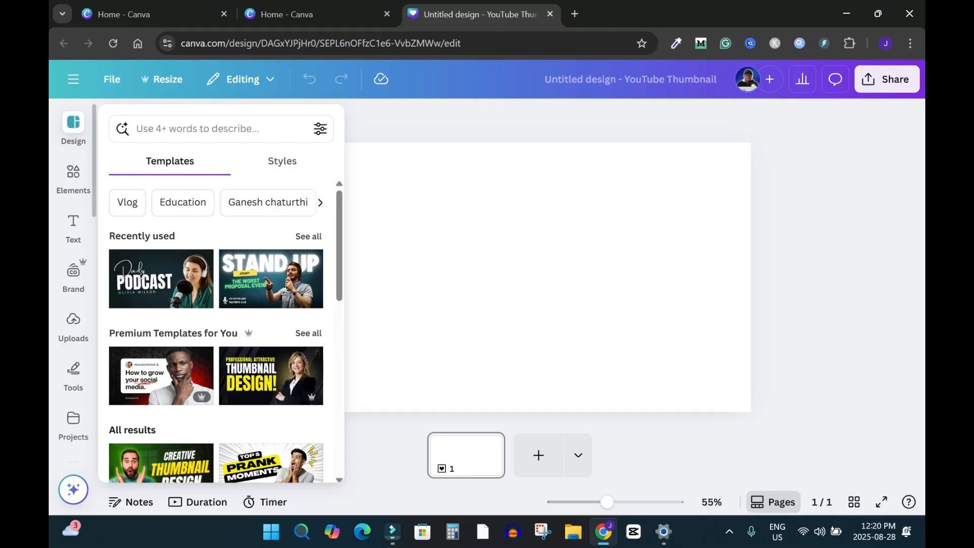
{"action": "left_click", "coordinate": [74, 324]}
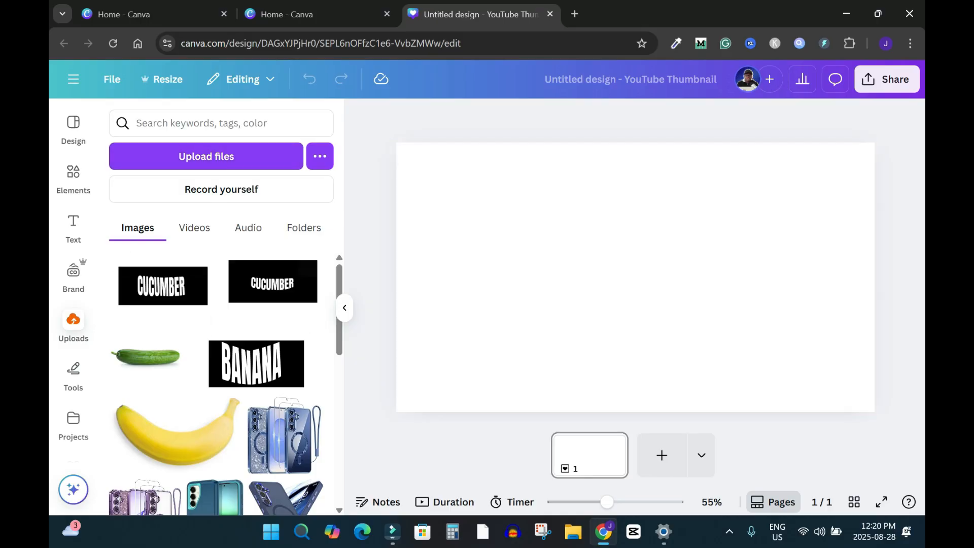
{"action": "left_click", "coordinate": [173, 434]}
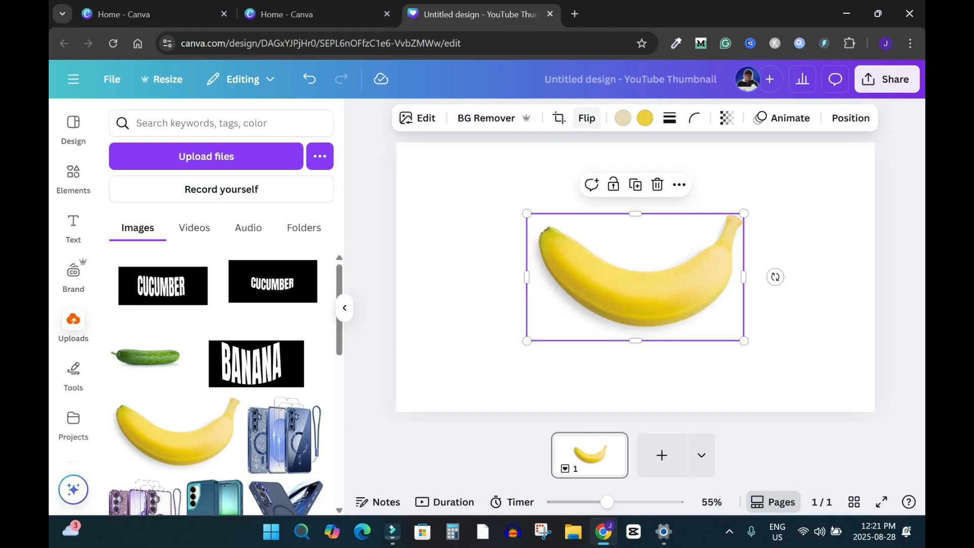
Flip the banana photo horizontally, then enlarge it to about 70% of the page width and center it on the page.
{"action": "left_click", "coordinate": [587, 118]}
{"action": "left_click", "coordinate": [597, 154]}
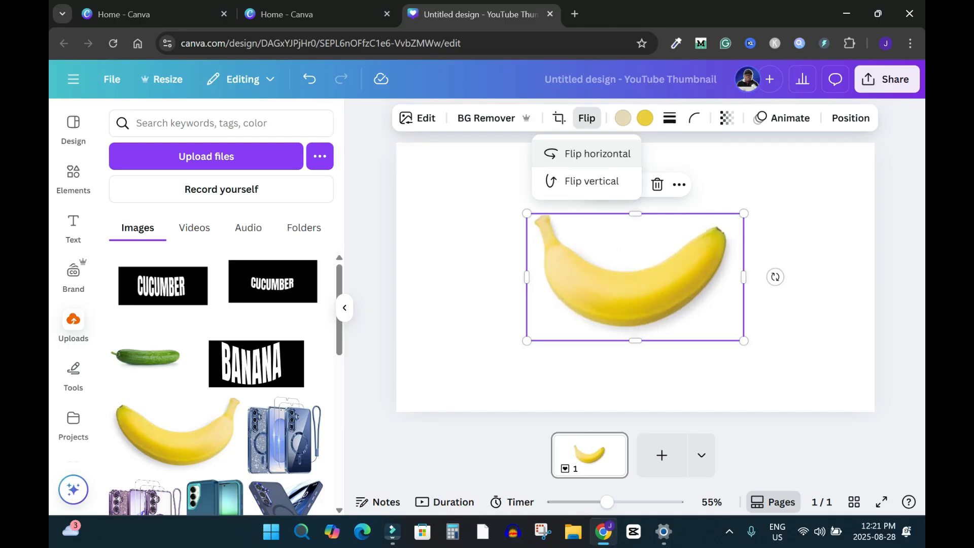
{"action": "left_click_drag", "start_coordinate": [635, 293], "coordinate": [504, 228]}
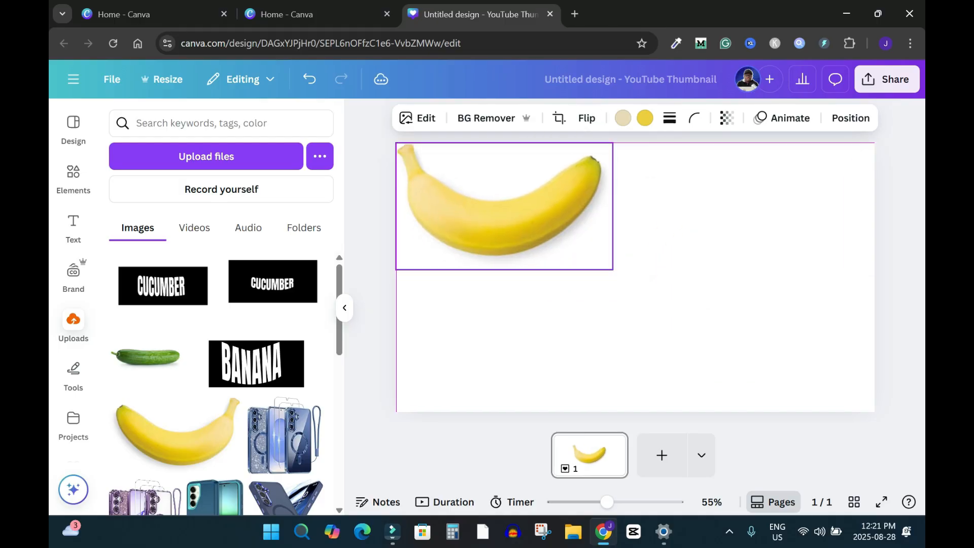
{"action": "left_click_drag", "start_coordinate": [613, 277], "coordinate": [875, 421]}
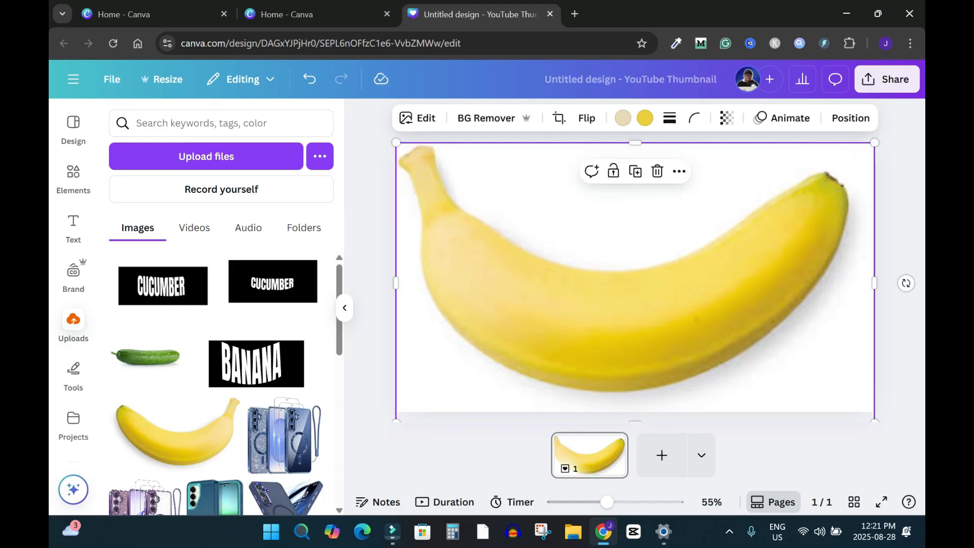
{"action": "left_click", "coordinate": [309, 79]}
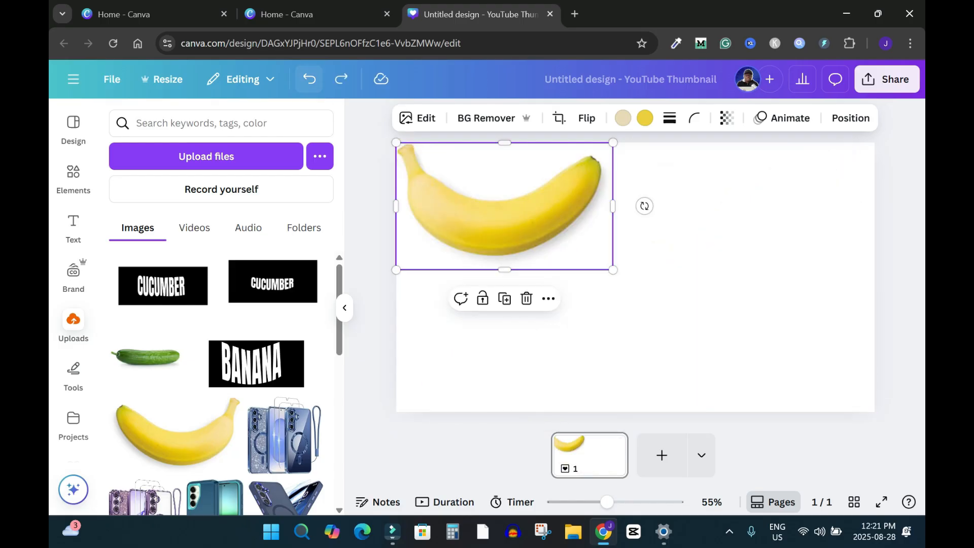
{"action": "left_click_drag", "start_coordinate": [612, 270], "coordinate": [738, 343]}
{"action": "left_click_drag", "start_coordinate": [566, 243], "coordinate": [635, 277]}
{"action": "left_click", "coordinate": [900, 277]}
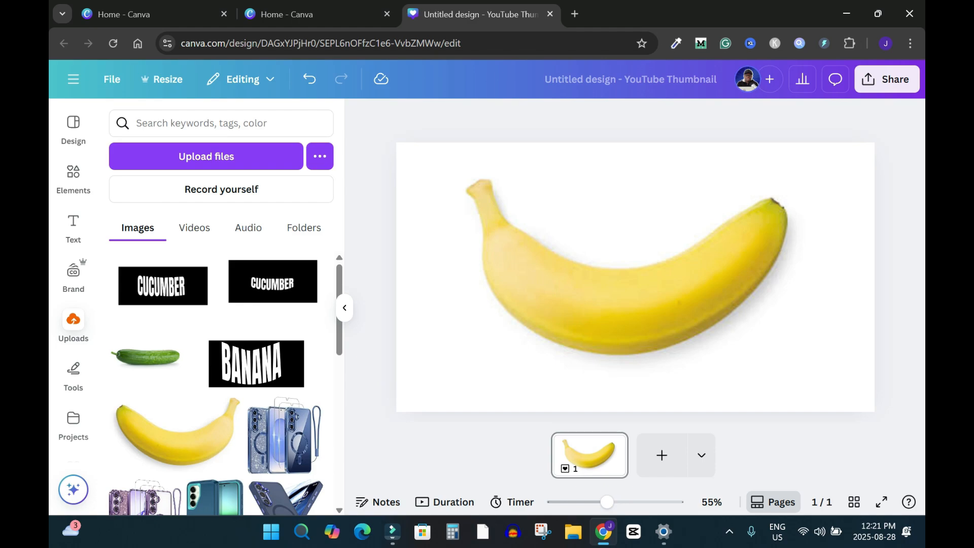
Open the TypeCraft app and set its text to BANANA.
{"action": "scroll", "coordinate": [73, 284], "scroll_direction": "down", "scroll_amount": 3}
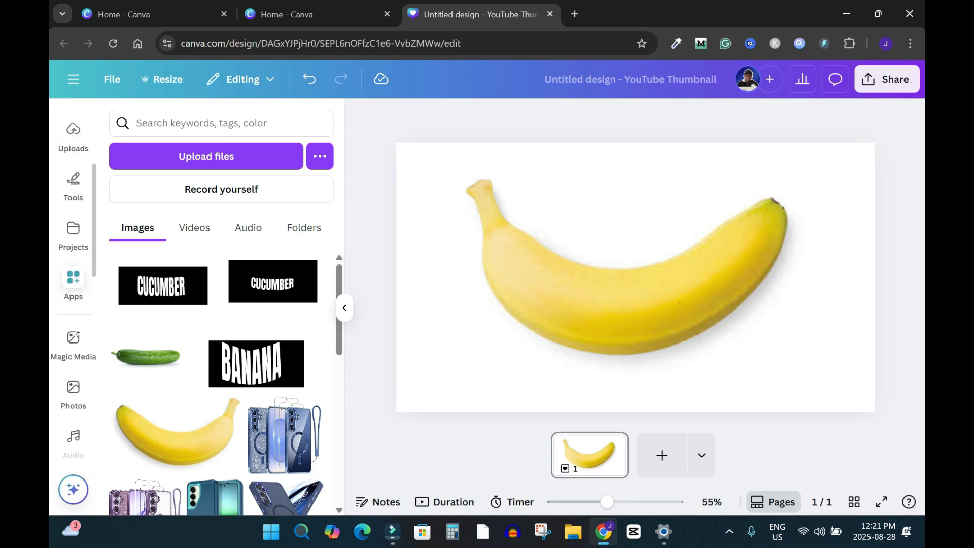
{"action": "left_click", "coordinate": [73, 282]}
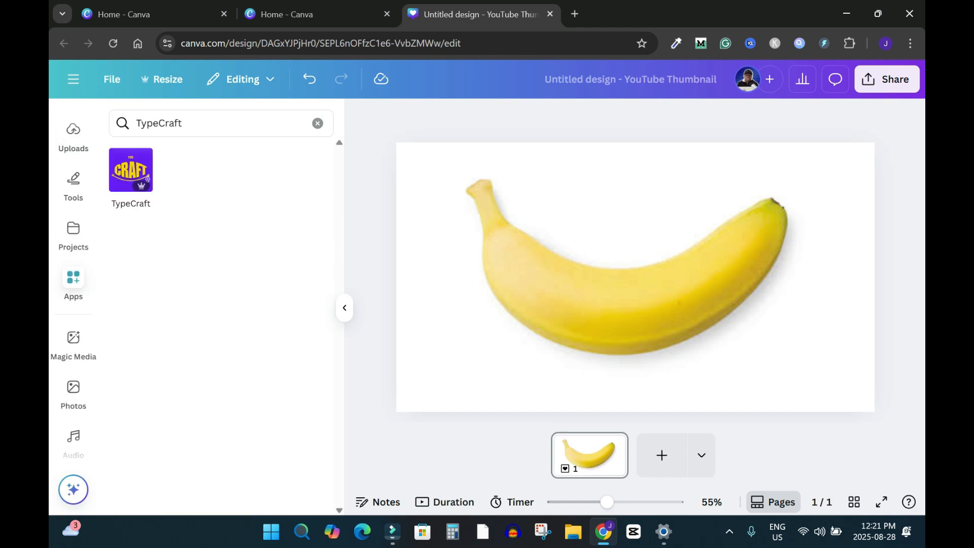
{"action": "left_click", "coordinate": [131, 168]}
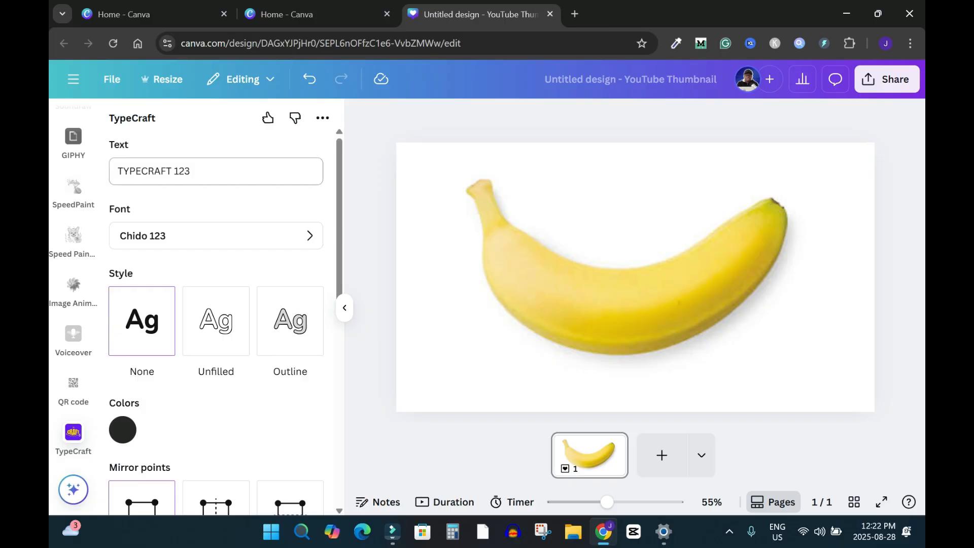
{"action": "left_click_drag", "start_coordinate": [195, 172], "coordinate": [116, 172]}
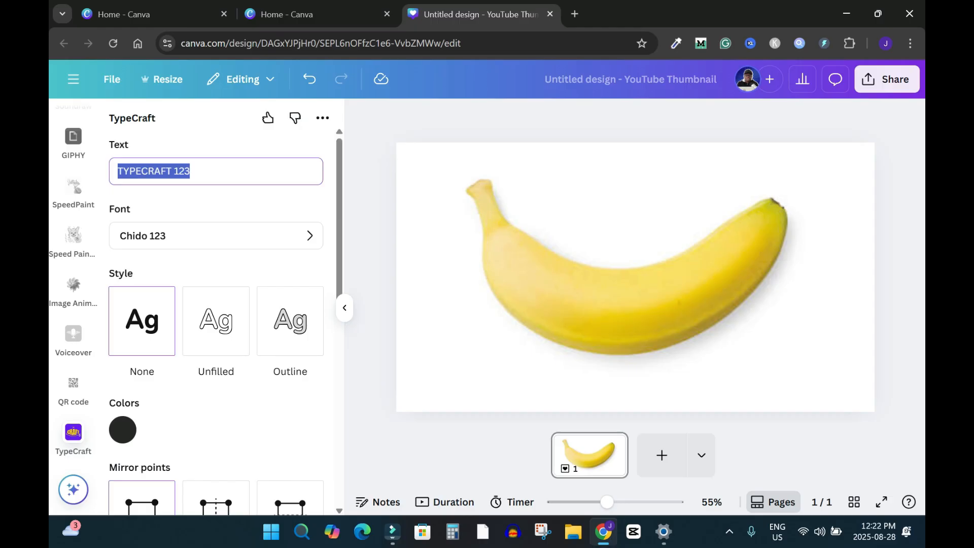
{"action": "type", "text": "BA"}
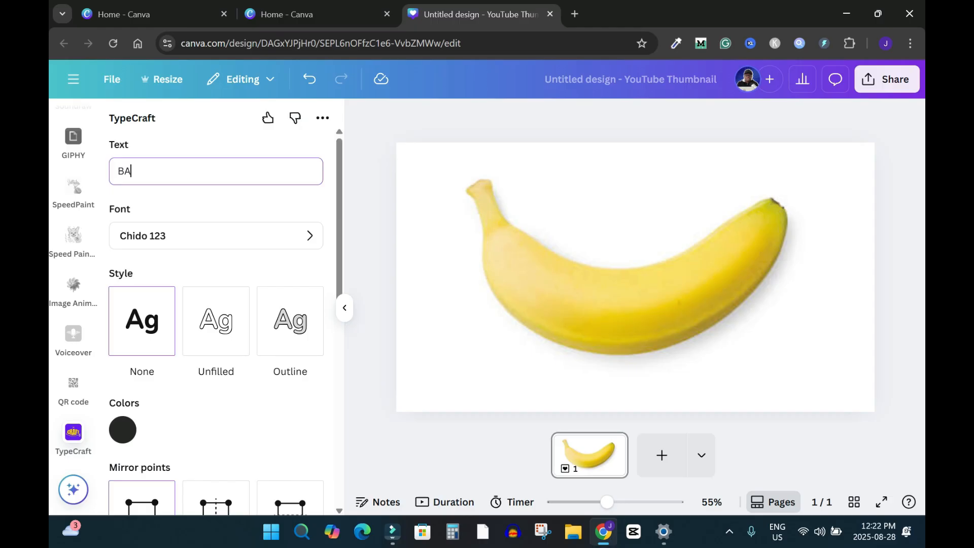
{"action": "type", "text": "NANA"}
Set the TypeCraft font to Anton Regular 123.
{"action": "left_click", "coordinate": [216, 236]}
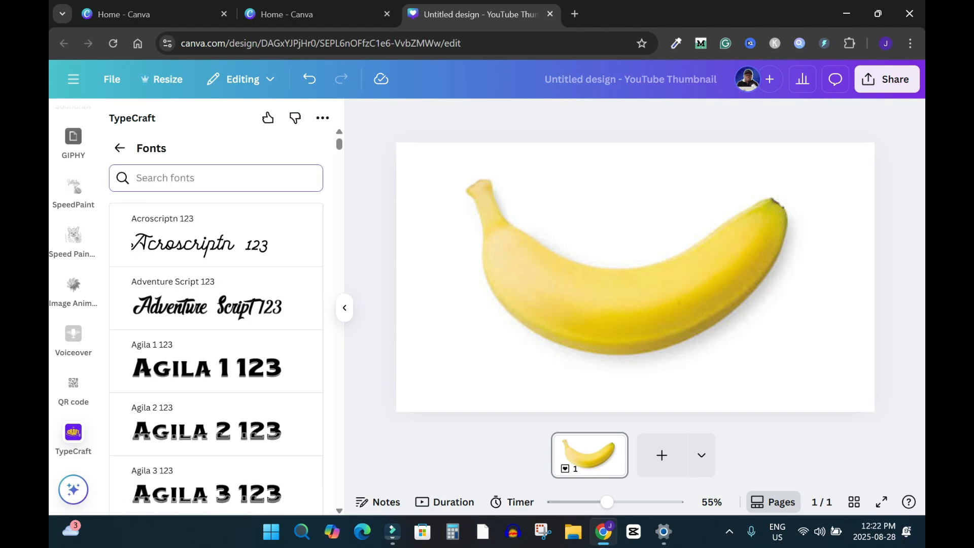
{"action": "type", "text": "ANT"}
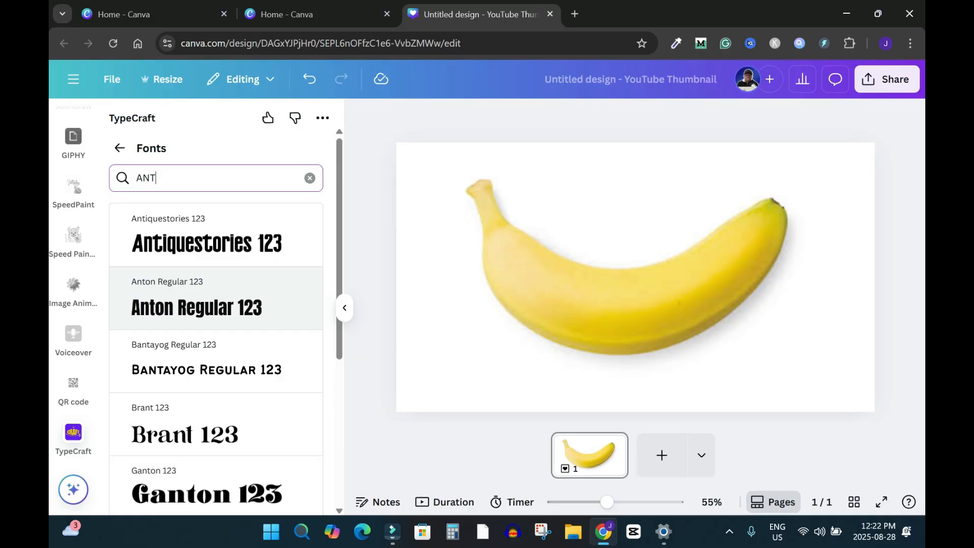
{"action": "left_click", "coordinate": [217, 299]}
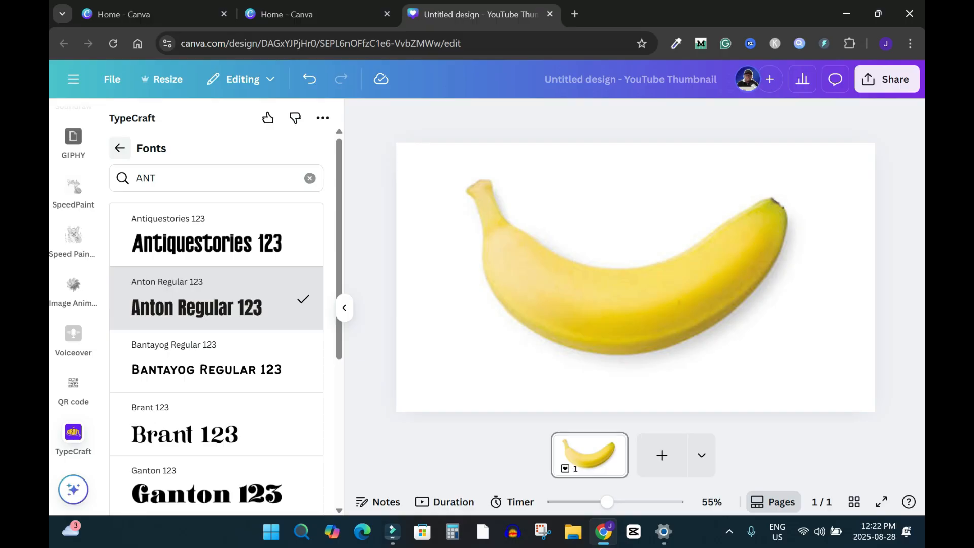
{"action": "left_click", "coordinate": [119, 147]}
Set the TypeCraft text color to white, #FFFFFF.
{"action": "scroll", "coordinate": [216, 325], "scroll_direction": "down", "scroll_amount": 2}
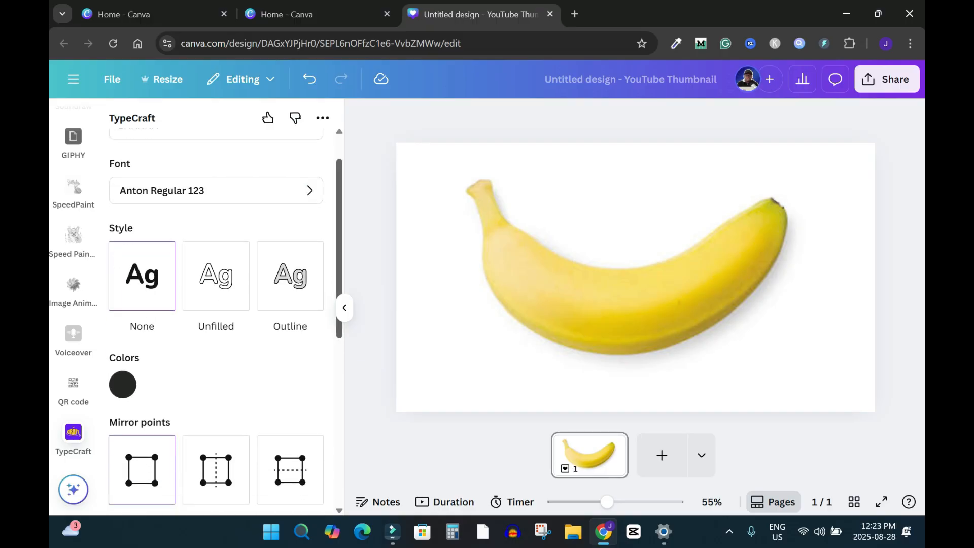
{"action": "scroll", "coordinate": [122, 271], "scroll_direction": "down", "scroll_amount": 5}
{"action": "left_click", "coordinate": [122, 272]}
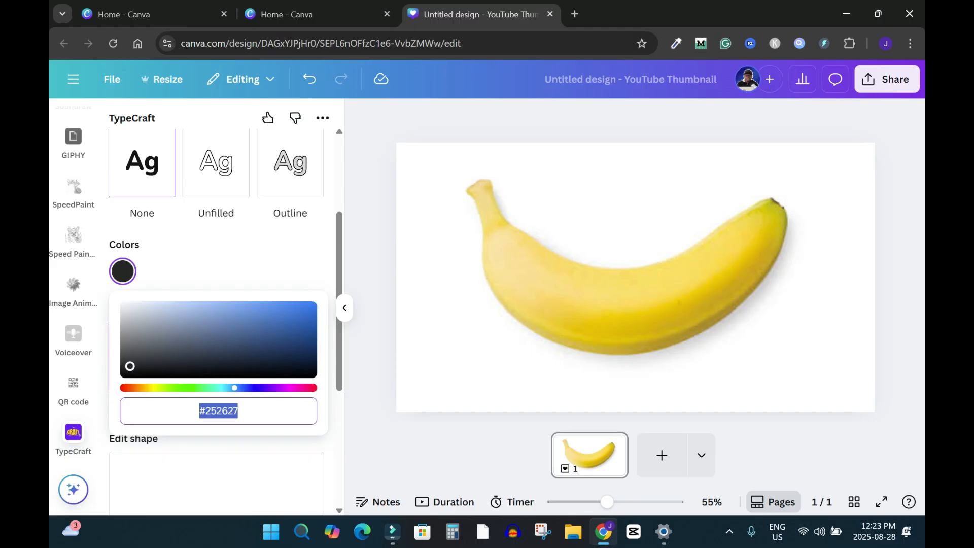
{"action": "type", "text": "FFFFFF"}
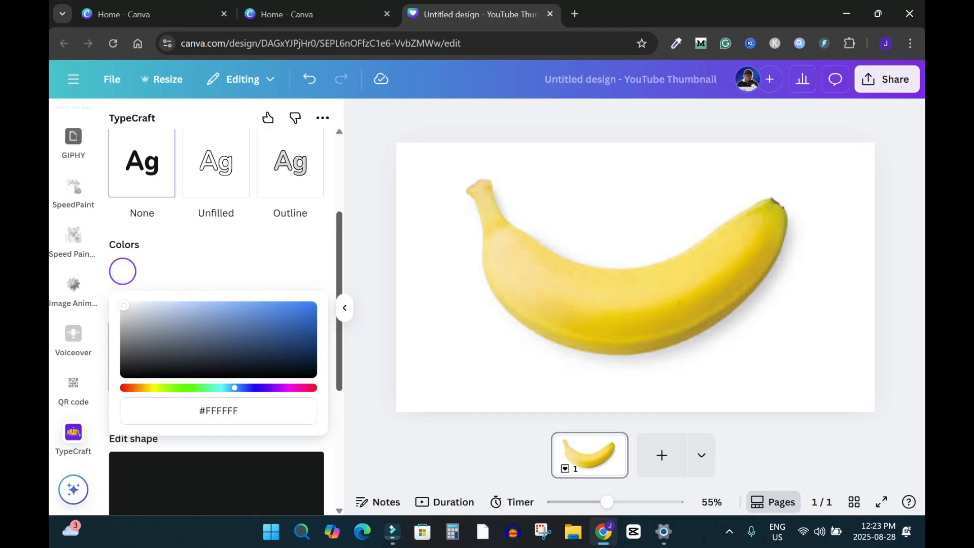
Bend BANANA into a banana-like curve by raising both upper corners and lowering the middle of its lower edge, and add it to the design.
{"action": "scroll", "coordinate": [216, 309], "scroll_direction": "down", "scroll_amount": 5}
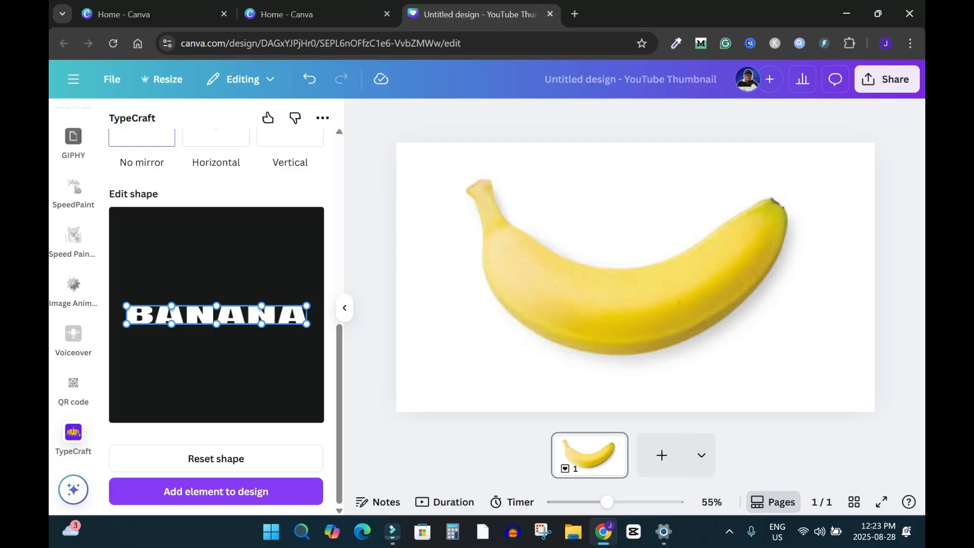
{"action": "left_click_drag", "start_coordinate": [126, 306], "coordinate": [126, 272]}
{"action": "left_click_drag", "start_coordinate": [306, 306], "coordinate": [306, 275]}
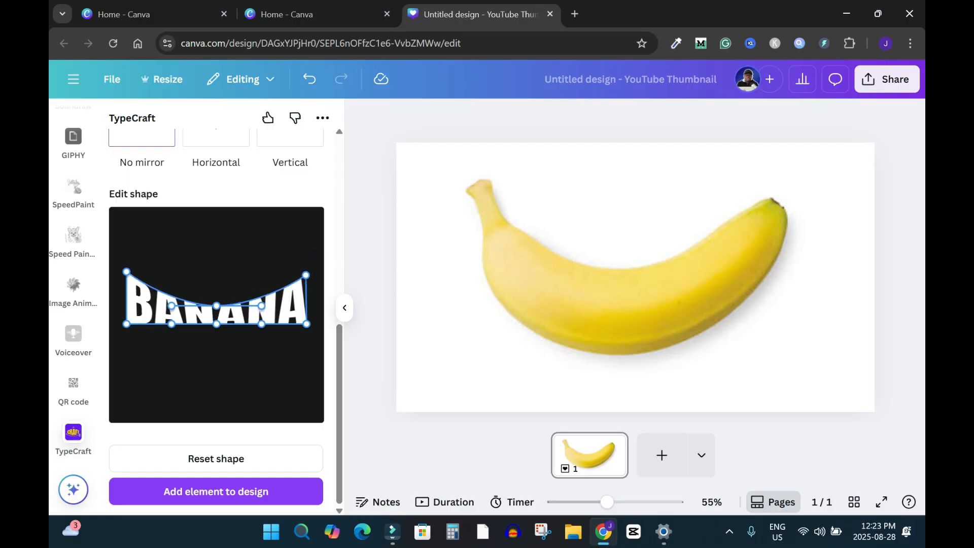
{"action": "left_click_drag", "start_coordinate": [217, 324], "coordinate": [218, 359]}
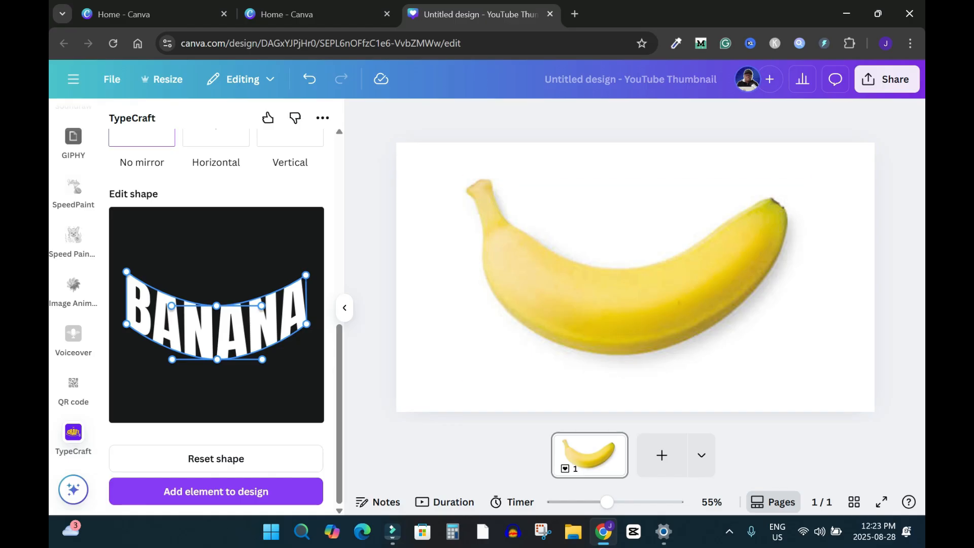
{"action": "left_click_drag", "start_coordinate": [218, 359], "coordinate": [217, 378]}
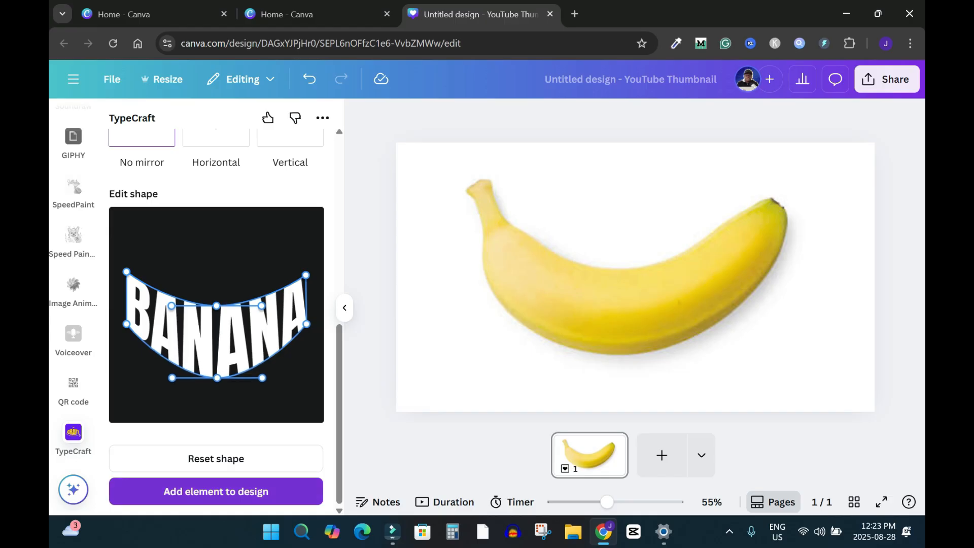
{"action": "left_click", "coordinate": [216, 491]}
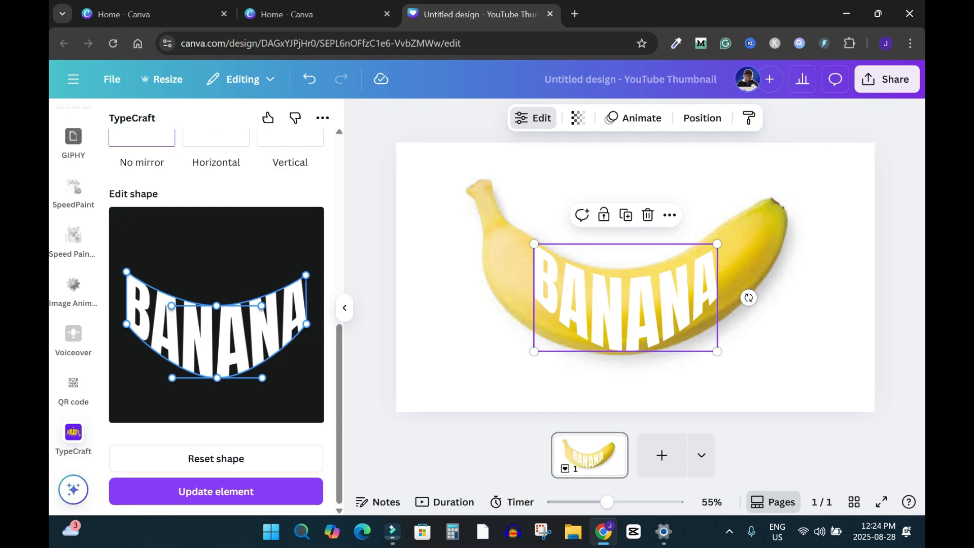
Lower both bottom corners of the BANANA text shape in small passes to follow the banana's underside, updating the element after the adjustments.
{"action": "left_click_drag", "start_coordinate": [126, 324], "coordinate": [126, 345]}
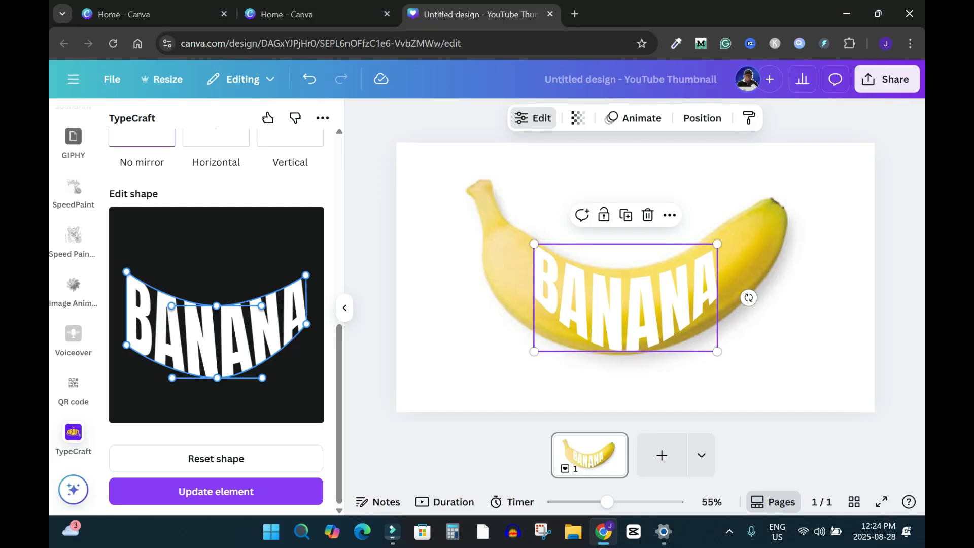
{"action": "left_click_drag", "start_coordinate": [307, 324], "coordinate": [307, 343]}
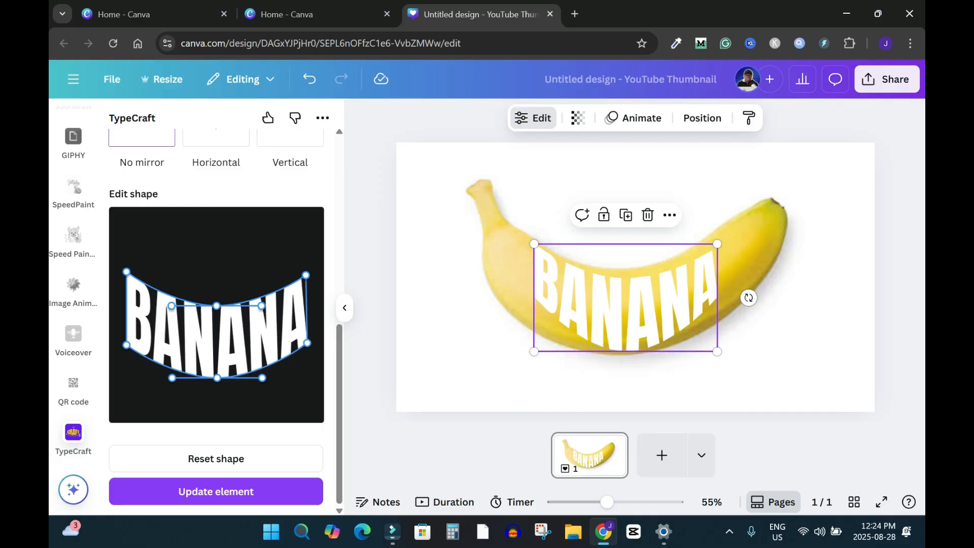
{"action": "left_click", "coordinate": [216, 491]}
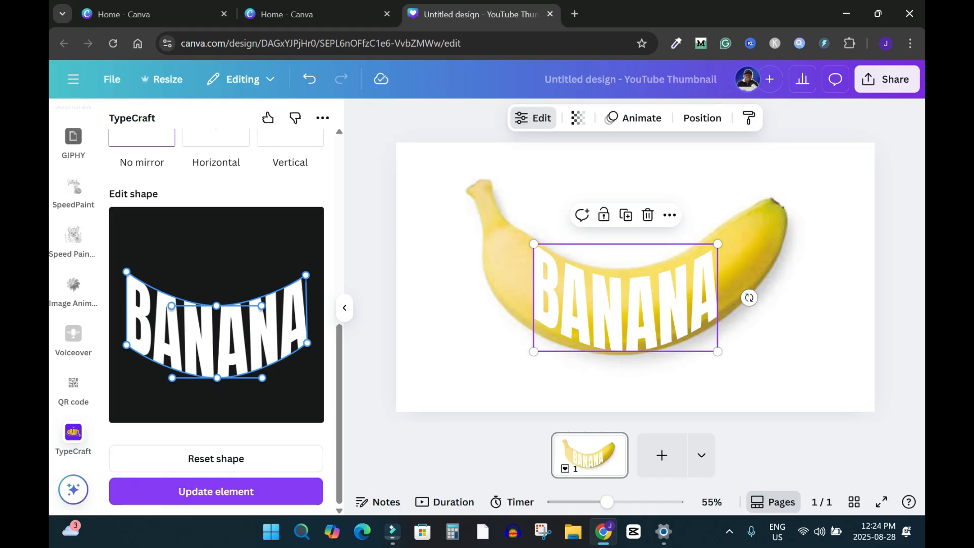
{"action": "left_click_drag", "start_coordinate": [127, 345], "coordinate": [126, 357]}
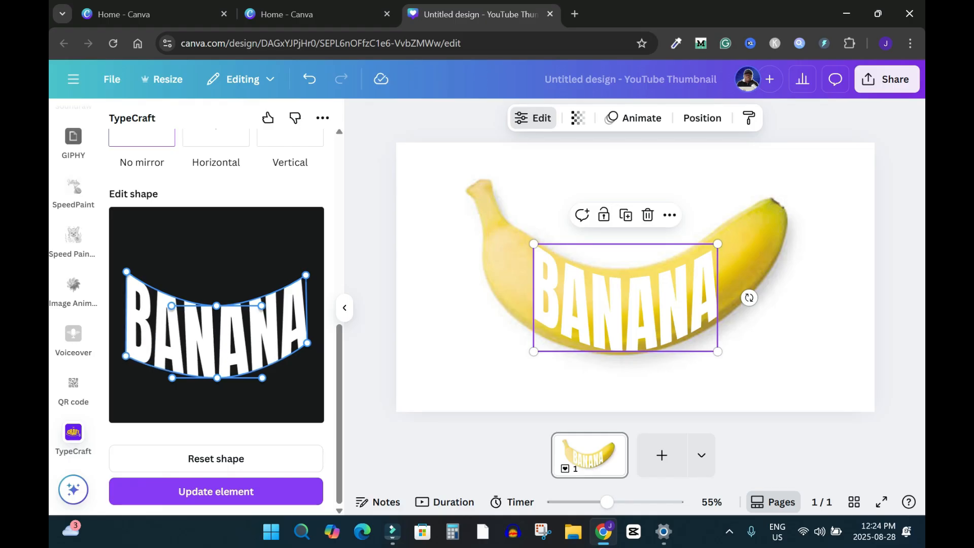
{"action": "left_click", "coordinate": [217, 491]}
{"action": "left_click_drag", "start_coordinate": [307, 343], "coordinate": [307, 351]}
{"action": "left_click", "coordinate": [216, 491]}
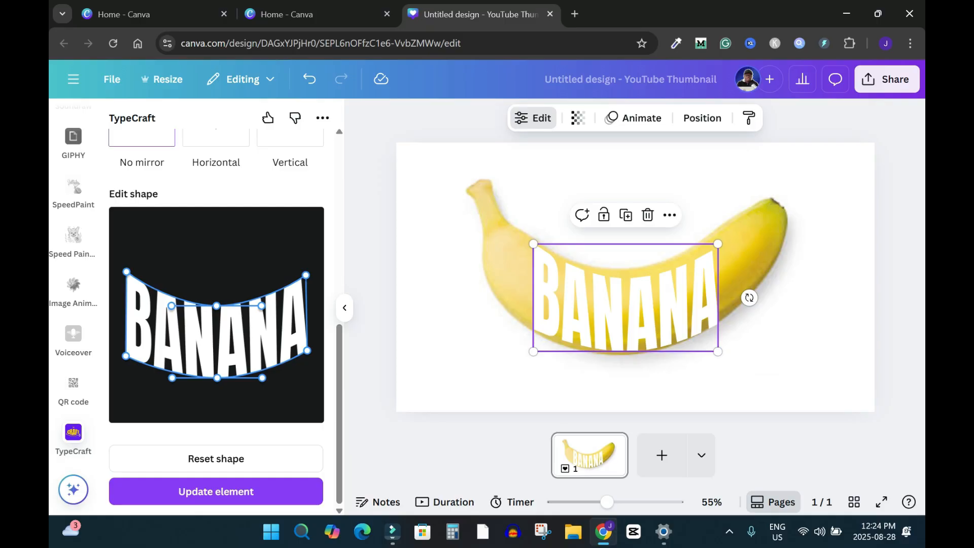
Lower the left curve handle of the text's lower edge and its bottom-left corner slightly, updating the element on the banana.
{"action": "left_click_drag", "start_coordinate": [172, 377], "coordinate": [171, 383]}
{"action": "left_click", "coordinate": [216, 491]}
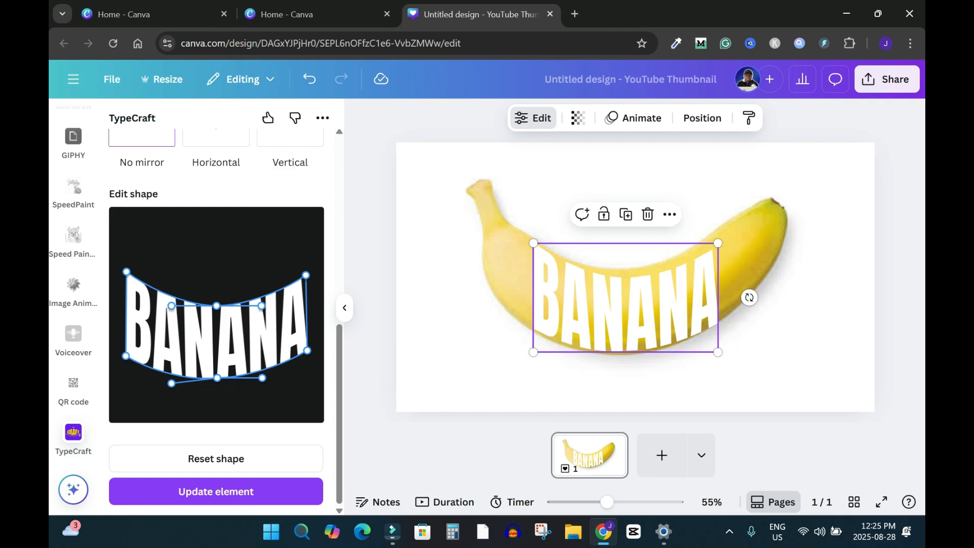
{"action": "left_click_drag", "start_coordinate": [126, 356], "coordinate": [125, 360]}
{"action": "left_click", "coordinate": [216, 491]}
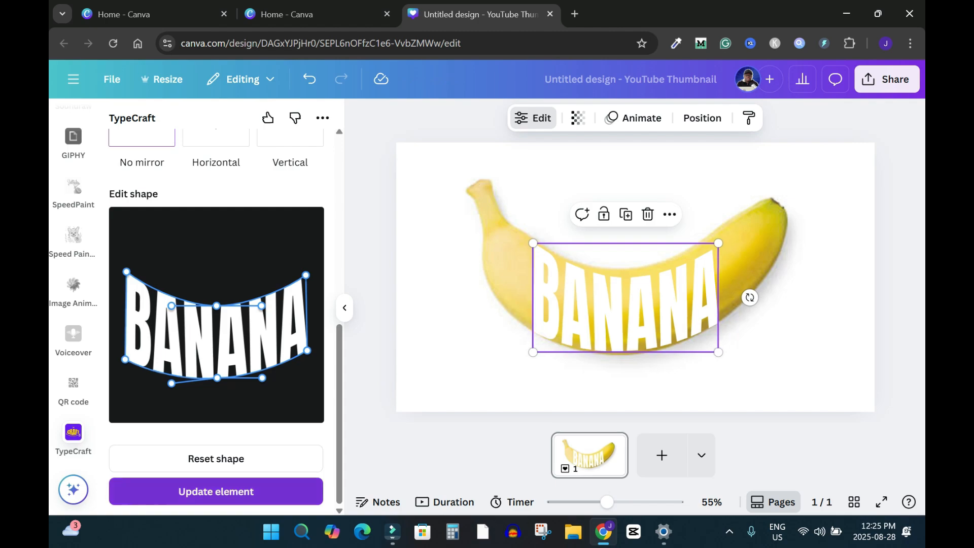
Raise the middle point of the text's upper edge and its upper-right corner slightly, and update the element.
{"action": "left_click_drag", "start_coordinate": [217, 306], "coordinate": [305, 268]}
{"action": "left_click", "coordinate": [216, 491]}
{"action": "left_click", "coordinate": [216, 491]}
{"action": "left_click", "coordinate": [216, 491]}
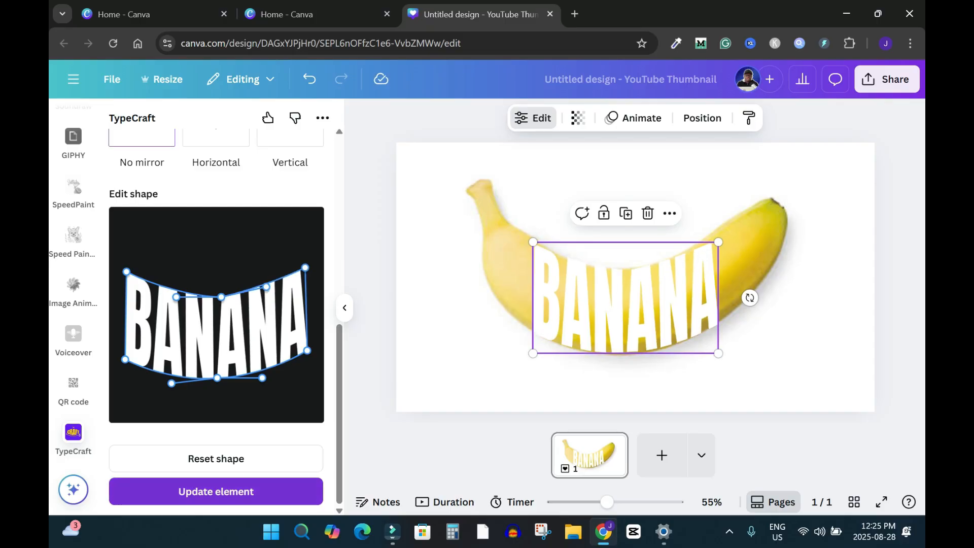
Raise the upper-right and upper-left corners of the BANANA text shape slightly, updating the element after each adjustment.
{"action": "left_click_drag", "start_coordinate": [304, 268], "coordinate": [305, 259]}
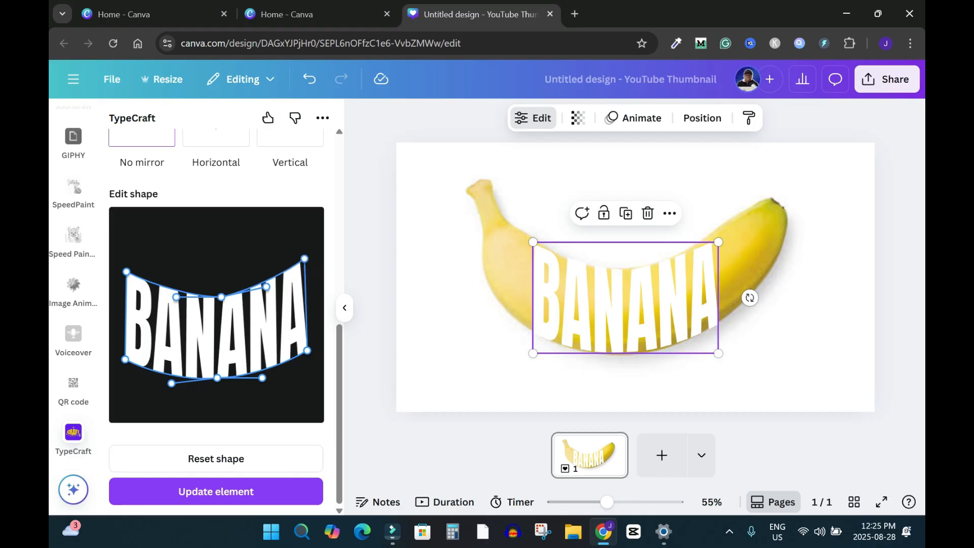
{"action": "left_click", "coordinate": [216, 492]}
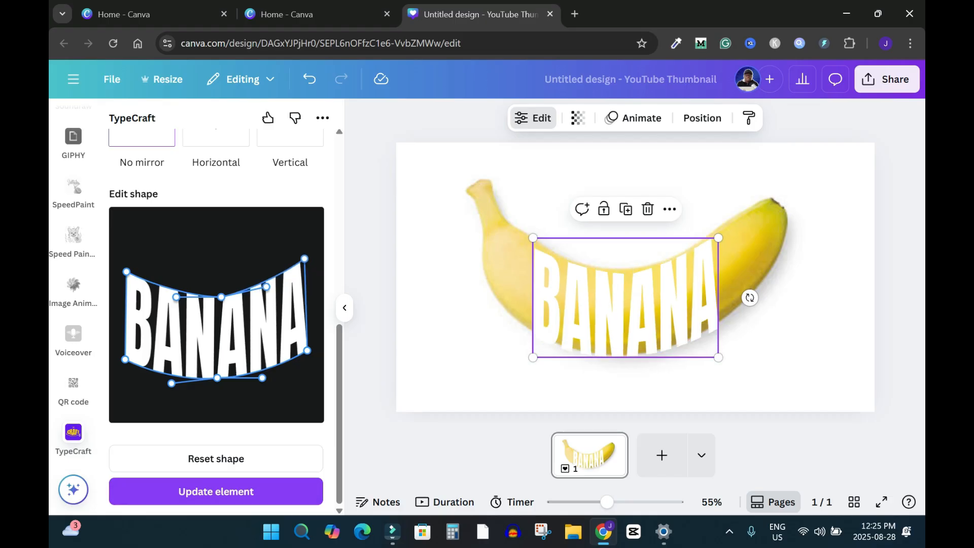
{"action": "left_click_drag", "start_coordinate": [127, 272], "coordinate": [127, 264]}
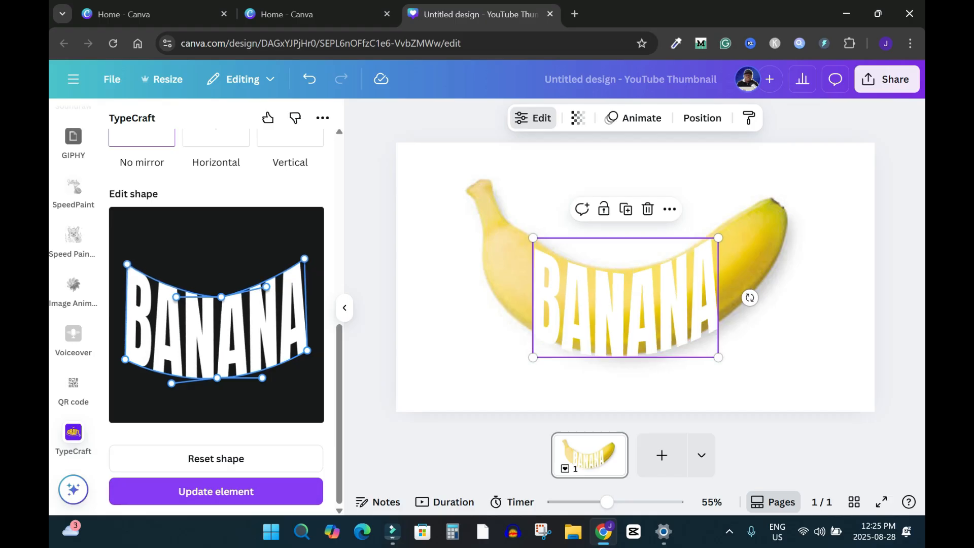
{"action": "left_click", "coordinate": [216, 491]}
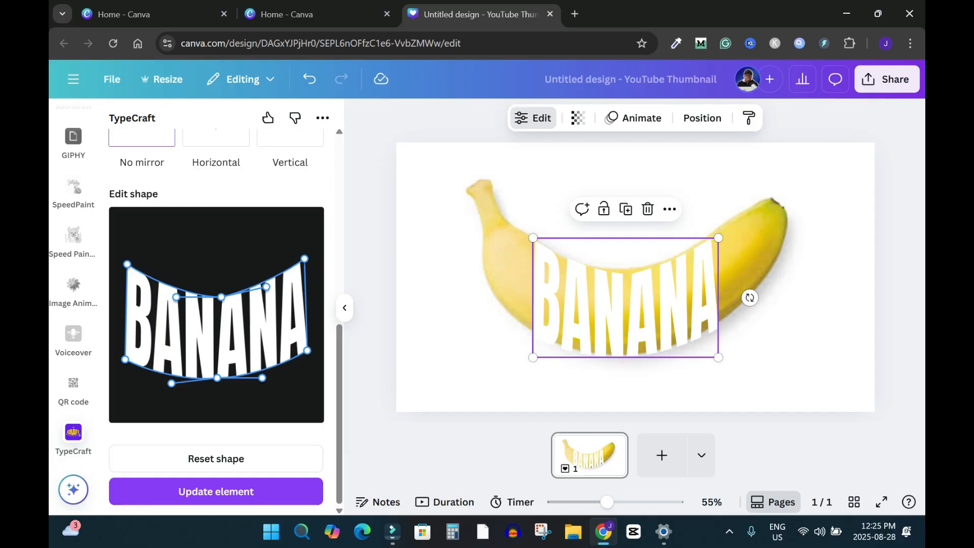
Raise the midpoint of the text's upper edge and its upper-right corner, update the element, and nudge it up slightly on the banana.
{"action": "left_click_drag", "start_coordinate": [221, 297], "coordinate": [217, 292]}
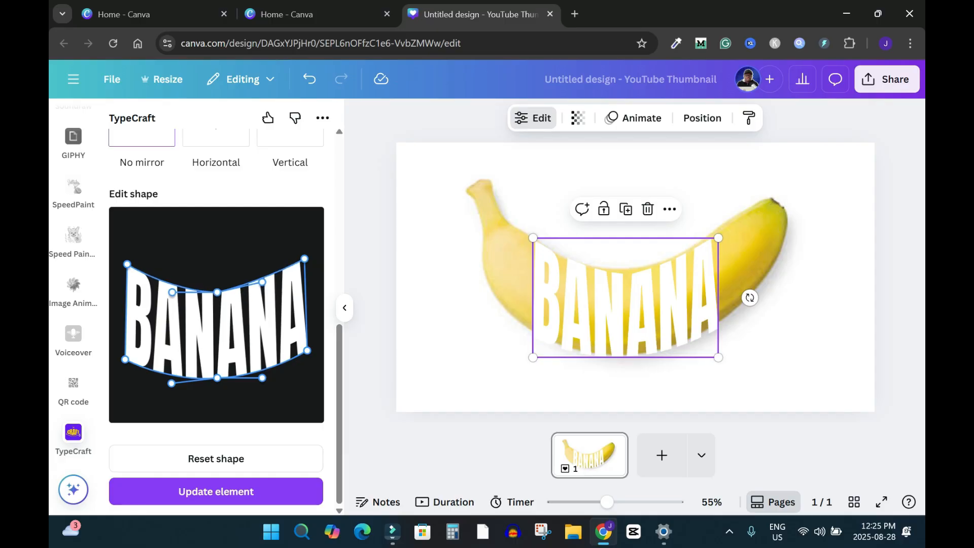
{"action": "left_click", "coordinate": [217, 491]}
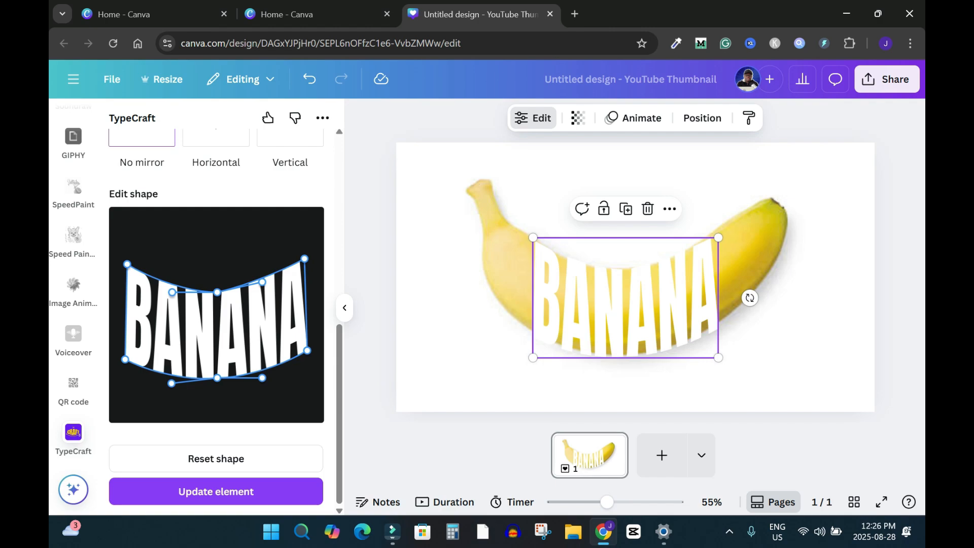
{"action": "left_click_drag", "start_coordinate": [305, 258], "coordinate": [303, 258]}
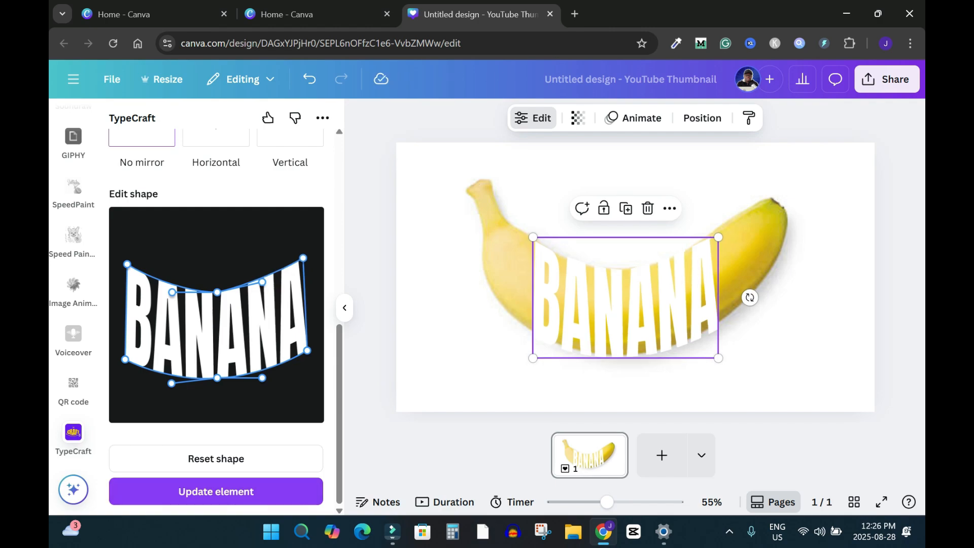
{"action": "left_click_drag", "start_coordinate": [303, 258], "coordinate": [306, 253]}
{"action": "left_click", "coordinate": [217, 491]}
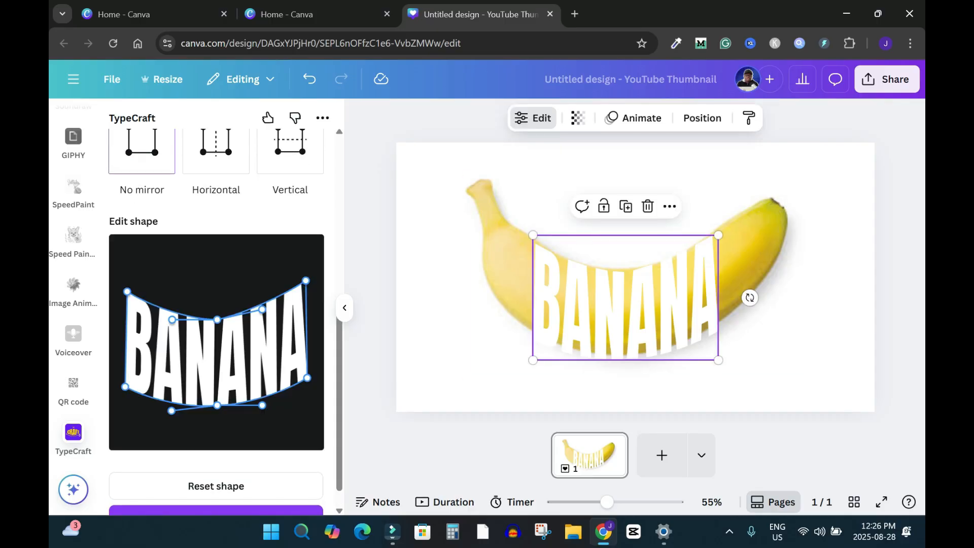
{"action": "key", "text": "Escape"}
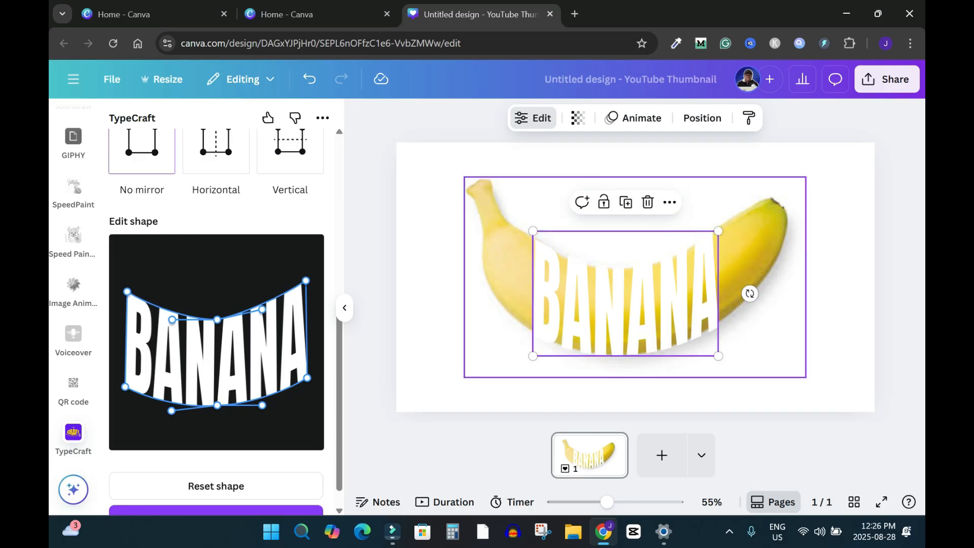
{"action": "left_click", "coordinate": [897, 285]}
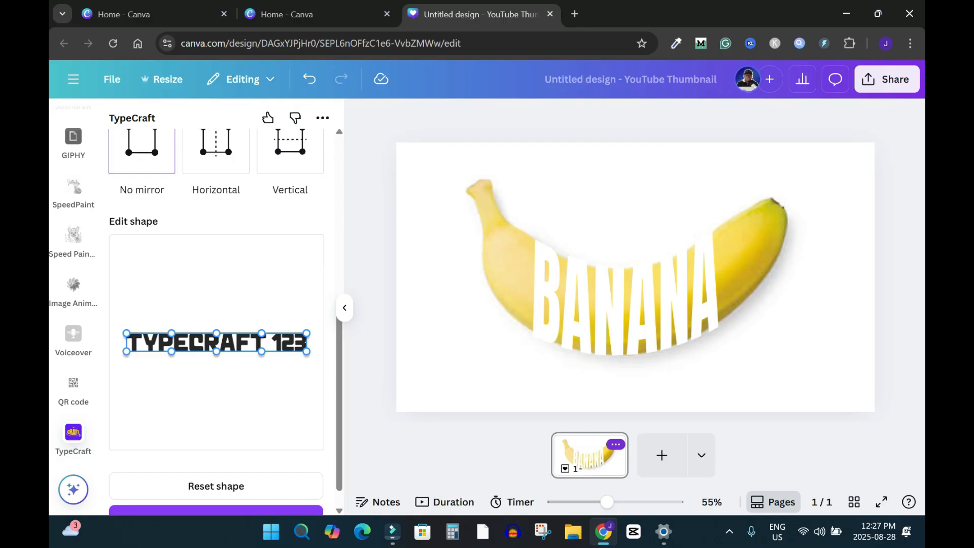
Duplicate the page and delete the banana photo from the copy.
{"action": "left_click", "coordinate": [615, 444]}
{"action": "left_click", "coordinate": [674, 254]}
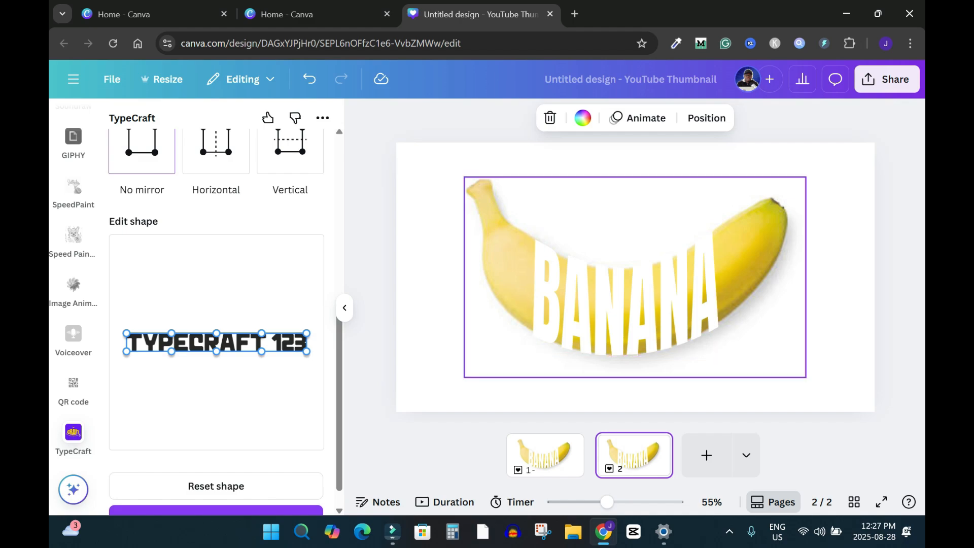
{"action": "left_click", "coordinate": [655, 218]}
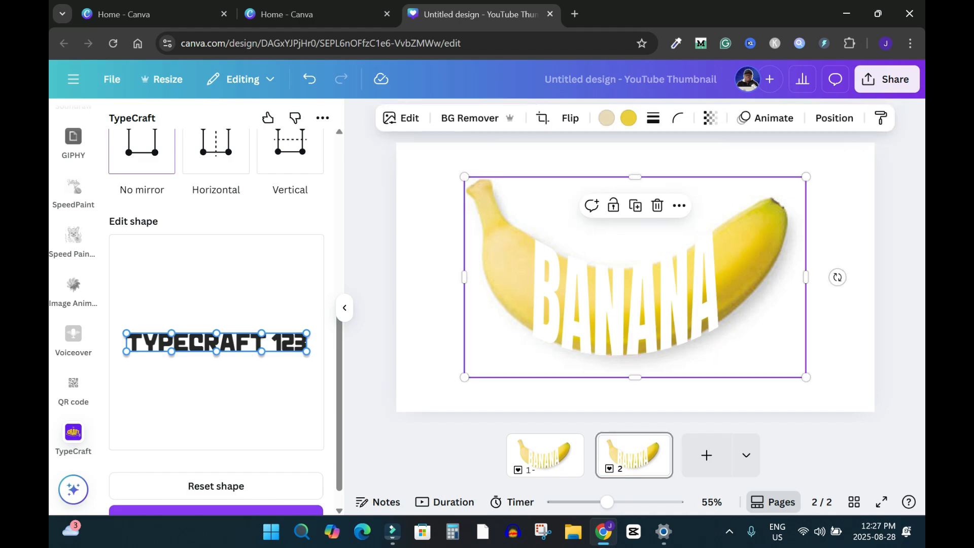
{"action": "left_click", "coordinate": [657, 206]}
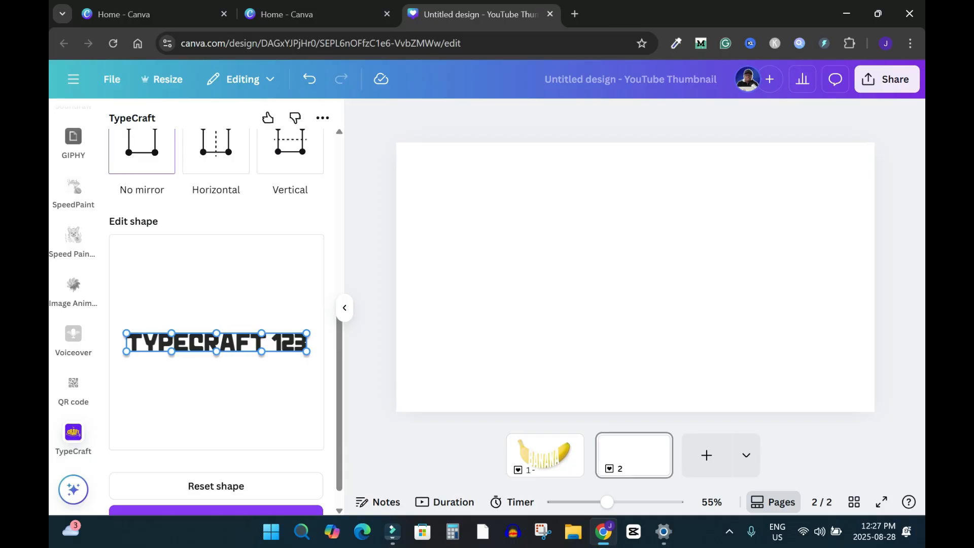
Add a square shape from the recently used elements to page 2 and color it black (#000000).
{"action": "scroll", "coordinate": [216, 305], "scroll_direction": "up", "scroll_amount": 7}
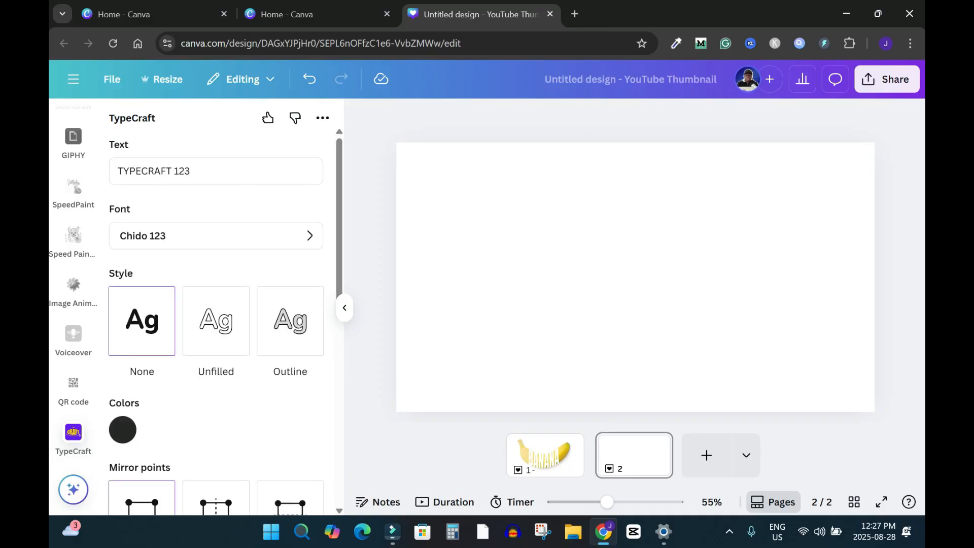
{"action": "scroll", "coordinate": [73, 304], "scroll_direction": "up", "scroll_amount": 1}
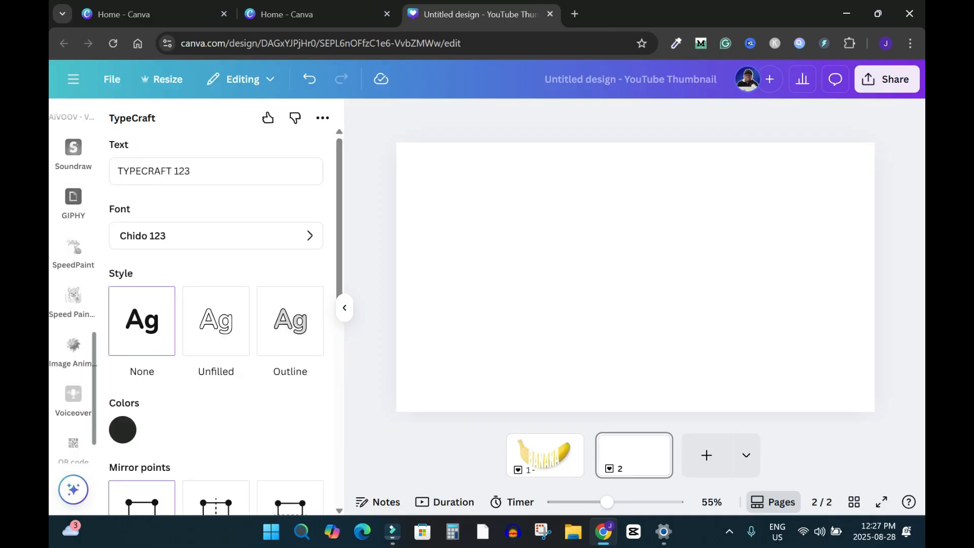
{"action": "scroll", "coordinate": [73, 304], "scroll_direction": "up", "scroll_amount": 2}
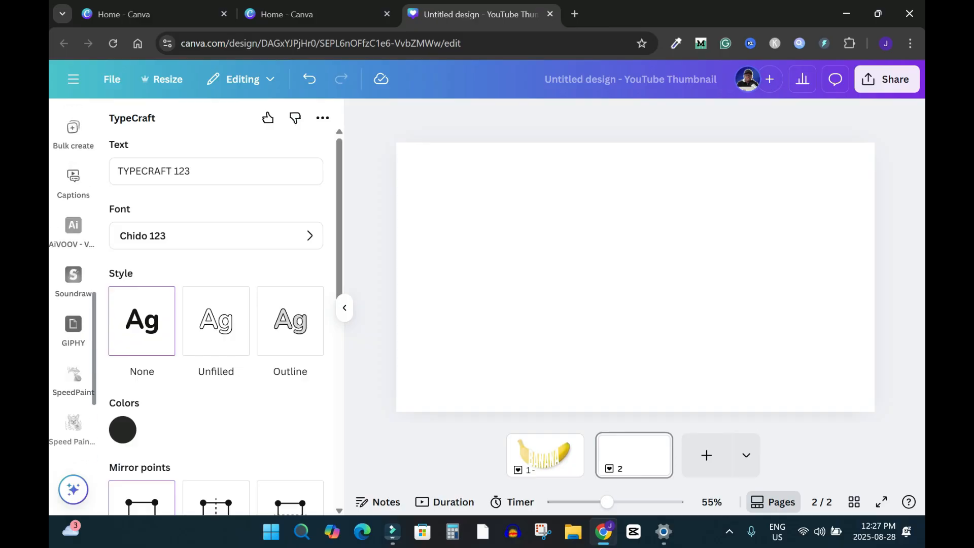
{"action": "scroll", "coordinate": [73, 304], "scroll_direction": "up", "scroll_amount": 8}
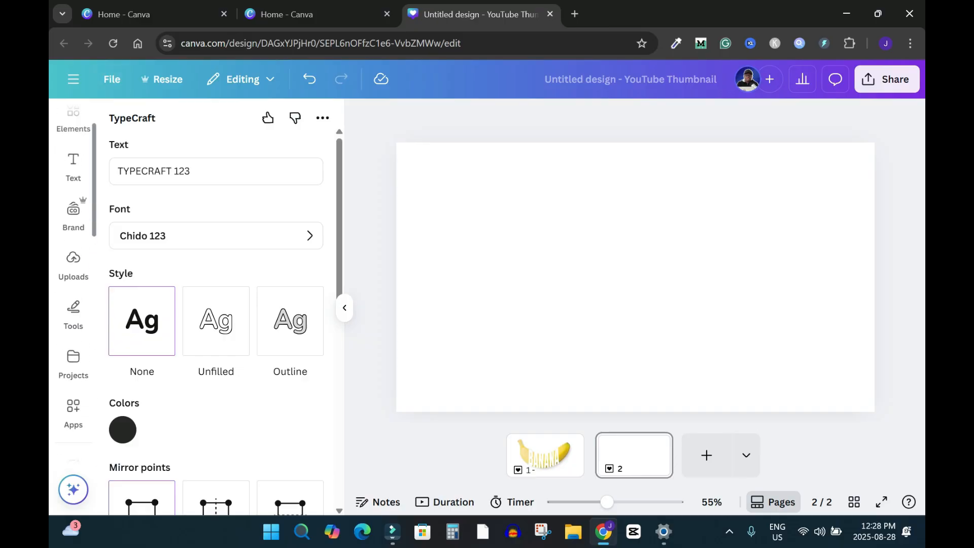
{"action": "left_click_drag", "start_coordinate": [94, 180], "coordinate": [94, 172]}
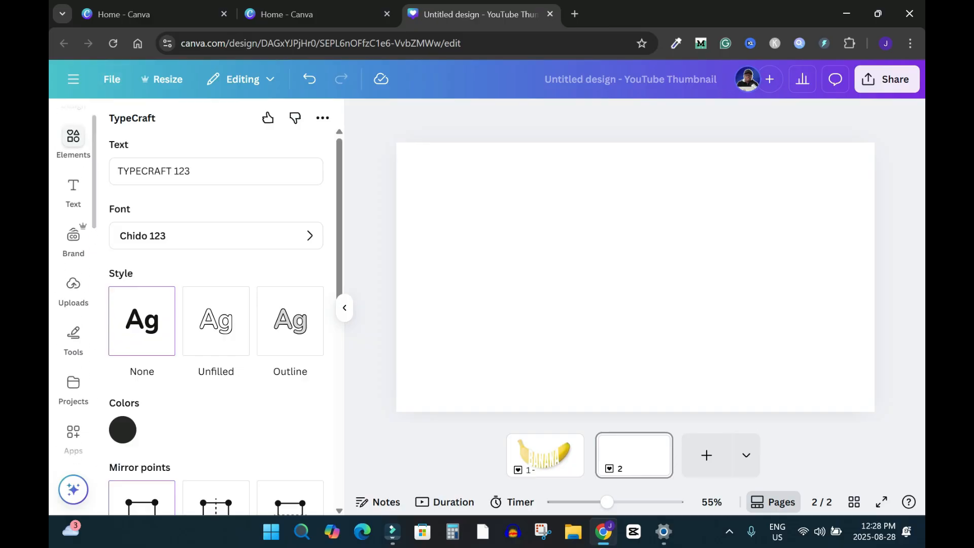
{"action": "left_click", "coordinate": [73, 140]}
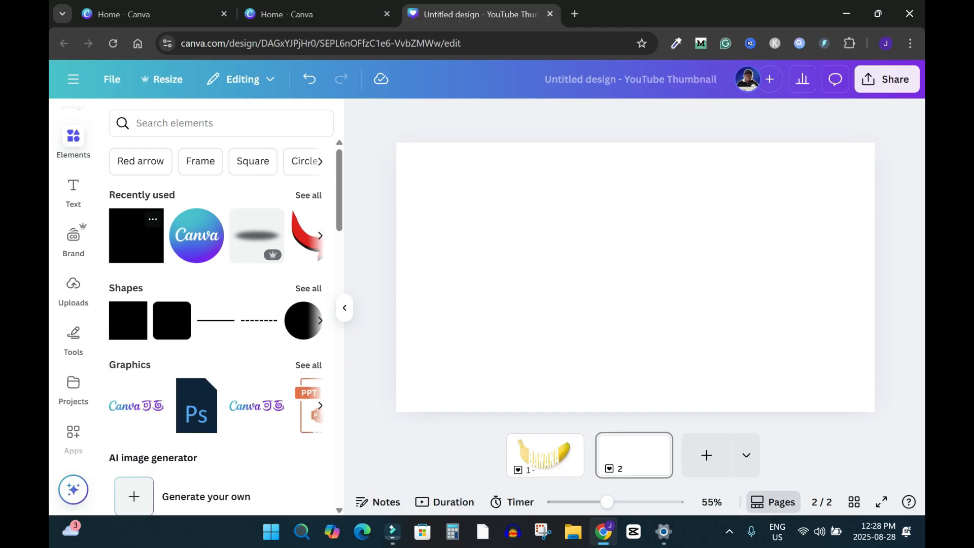
{"action": "left_click_drag", "start_coordinate": [136, 235], "coordinate": [573, 277]}
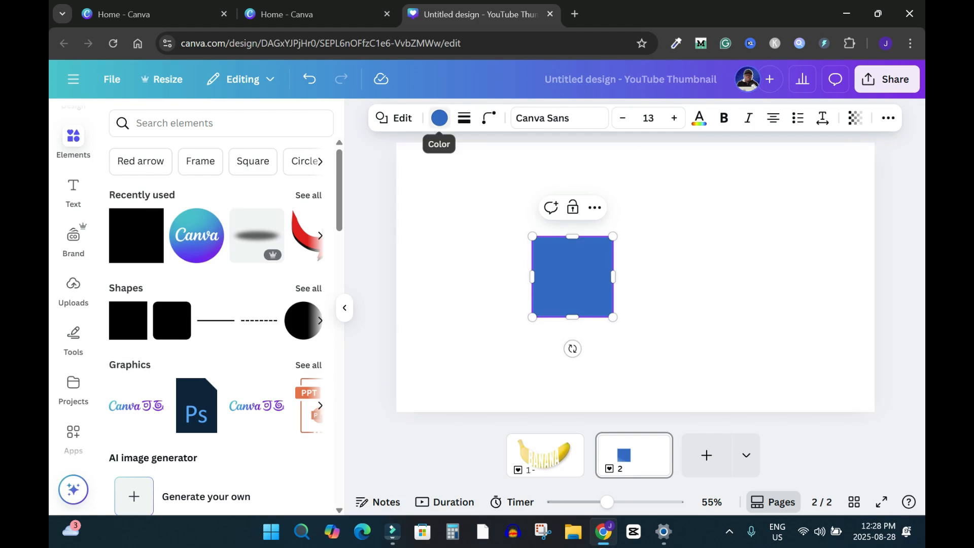
{"action": "left_click", "coordinate": [439, 118]}
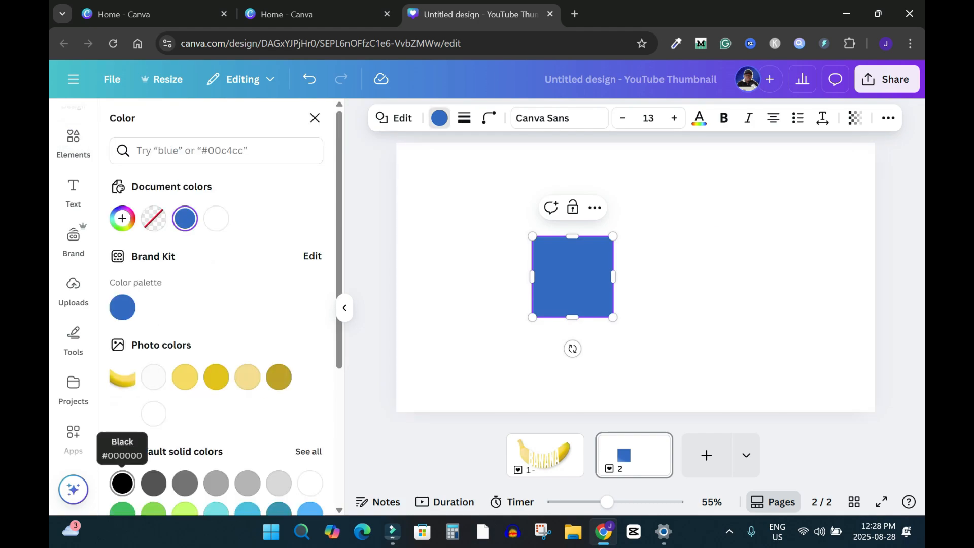
{"action": "left_click", "coordinate": [122, 483]}
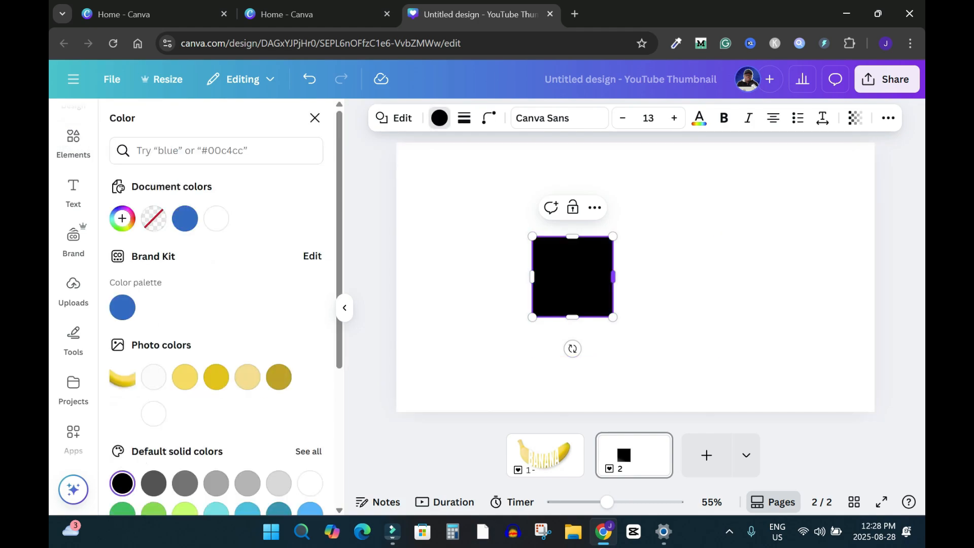
Stretch the black square on all four sides into a wide rectangle covering the BANANA text area.
{"action": "left_click_drag", "start_coordinate": [613, 277], "coordinate": [847, 277]}
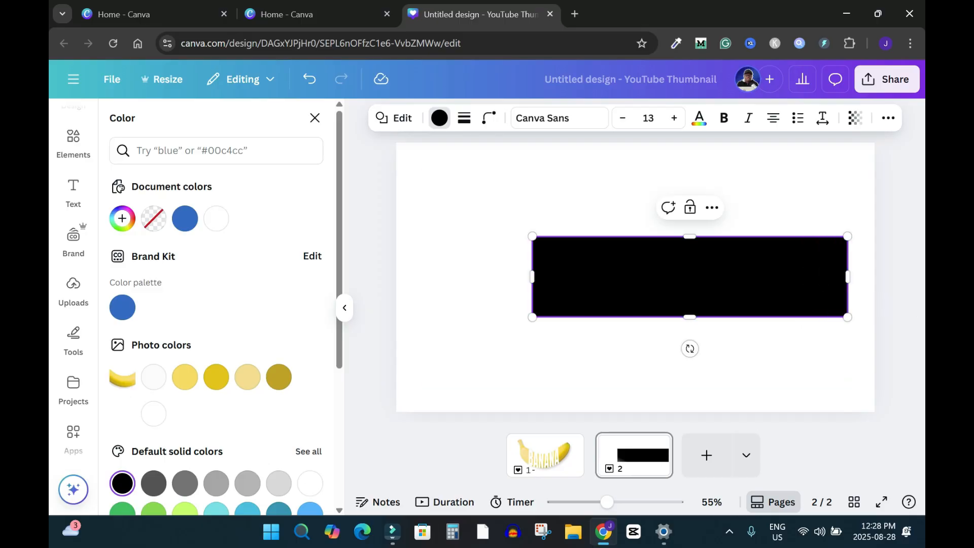
{"action": "left_click_drag", "start_coordinate": [533, 277], "coordinate": [474, 276]}
{"action": "left_click_drag", "start_coordinate": [661, 317], "coordinate": [661, 385]}
{"action": "left_click_drag", "start_coordinate": [661, 237], "coordinate": [661, 221]}
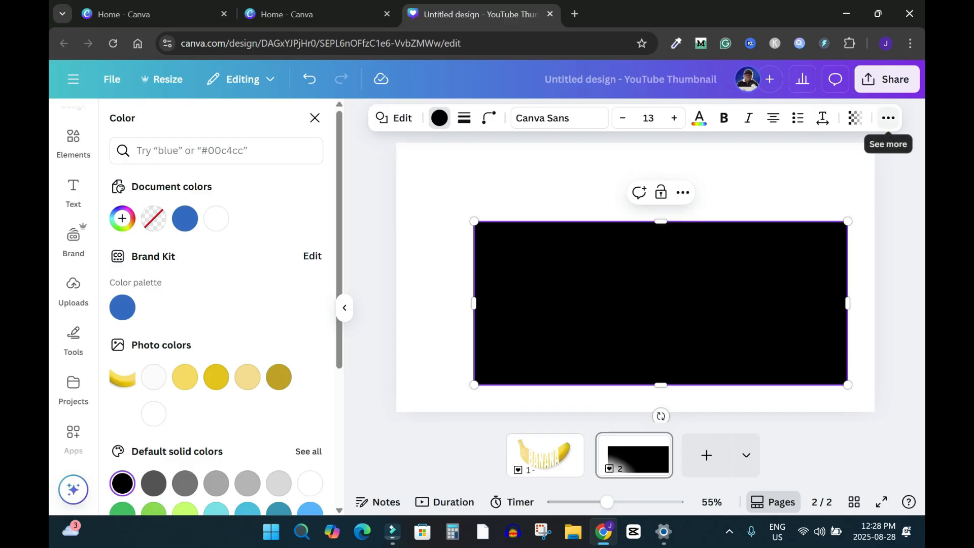
Send the black rectangle backward behind the white BANANA text.
{"action": "left_click", "coordinate": [889, 117]}
{"action": "key", "text": "Escape"}
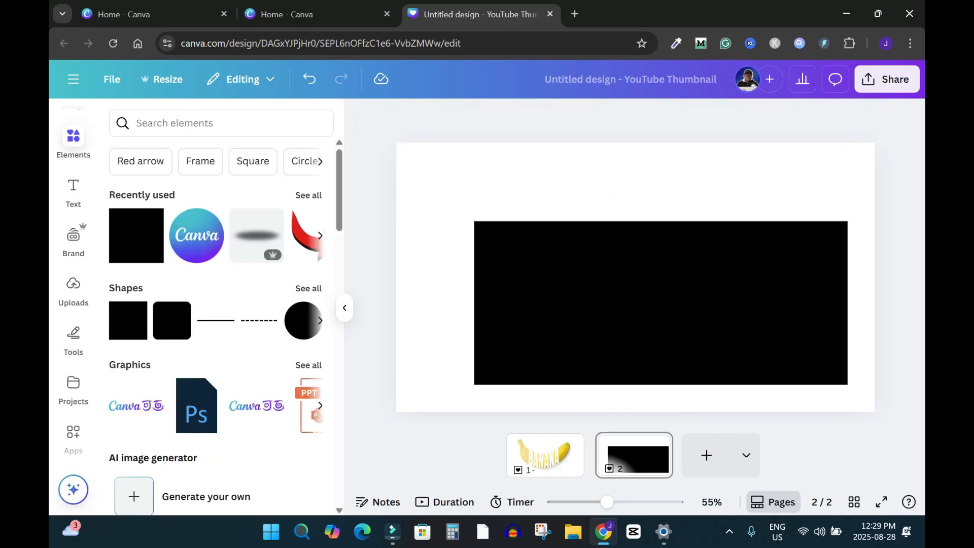
{"action": "left_click", "coordinate": [660, 303]}
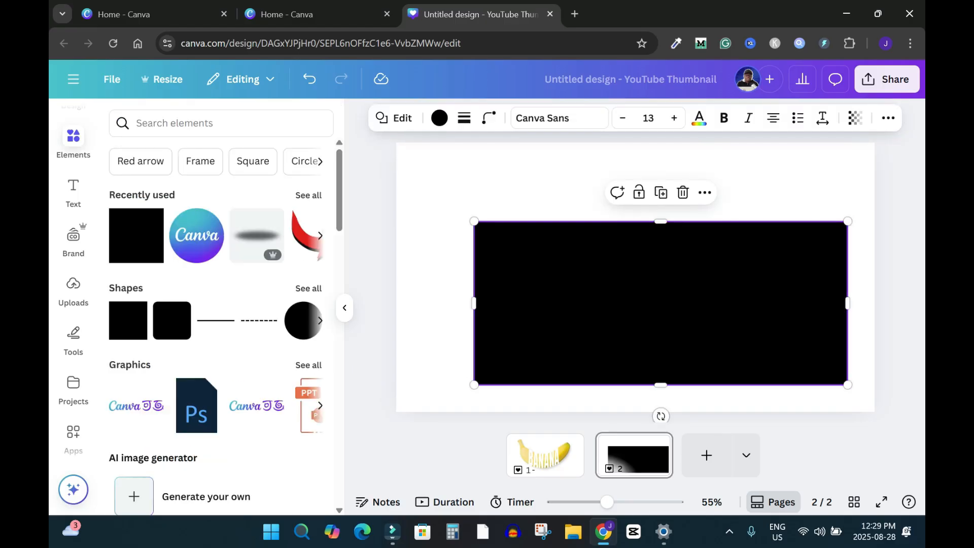
{"action": "right_click", "coordinate": [641, 284]}
{"action": "mouse_move", "coordinate": [686, 277]}
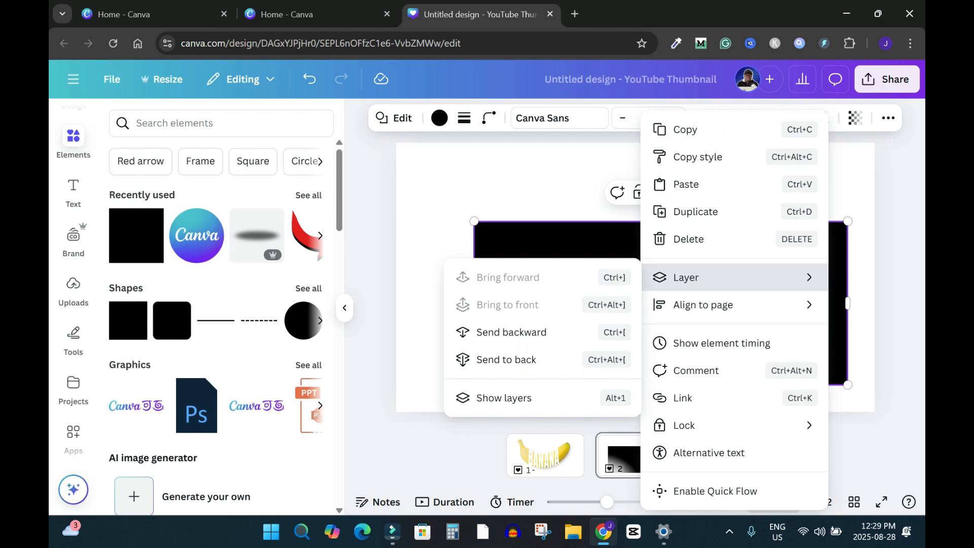
{"action": "left_click", "coordinate": [511, 332]}
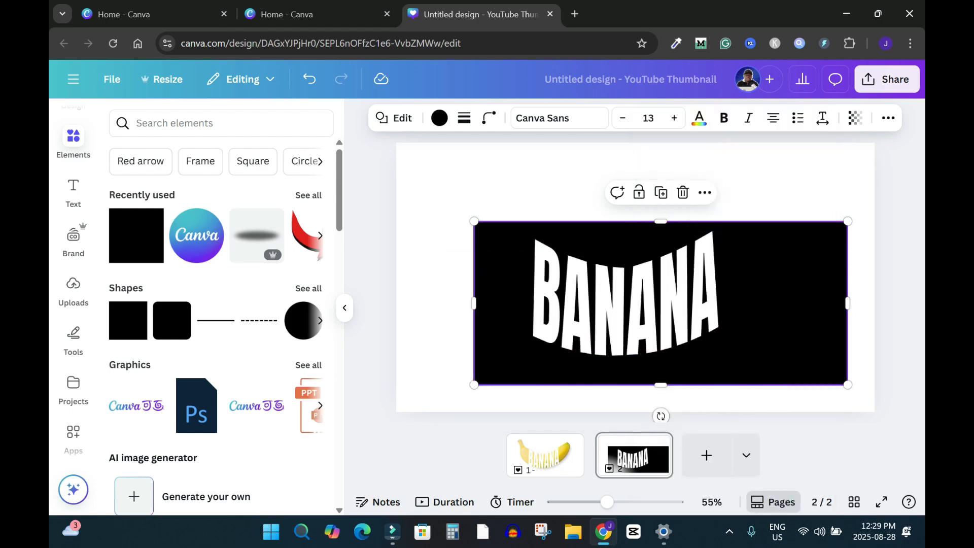
Rename the design as "typography - banana".
{"action": "left_click", "coordinate": [659, 414]}
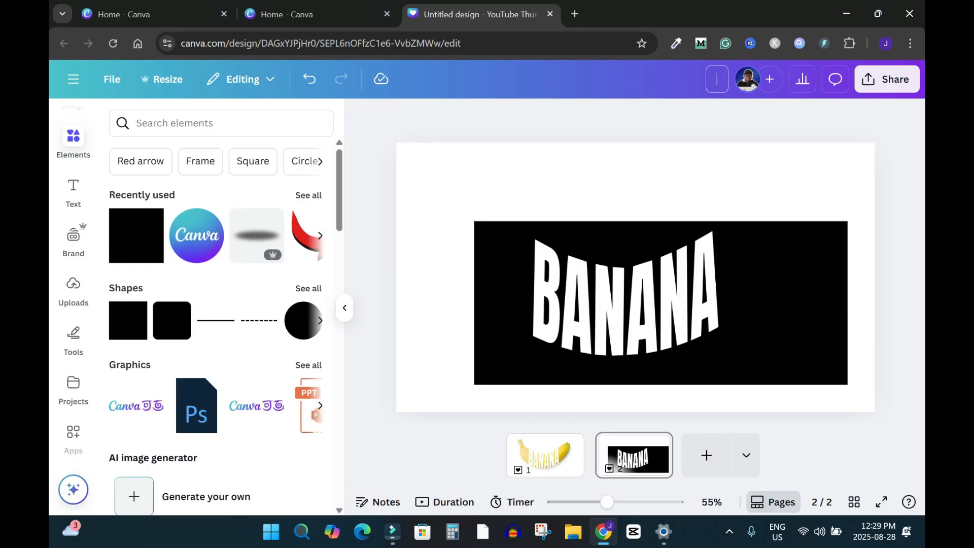
{"action": "type", "text": "typography - banana"}
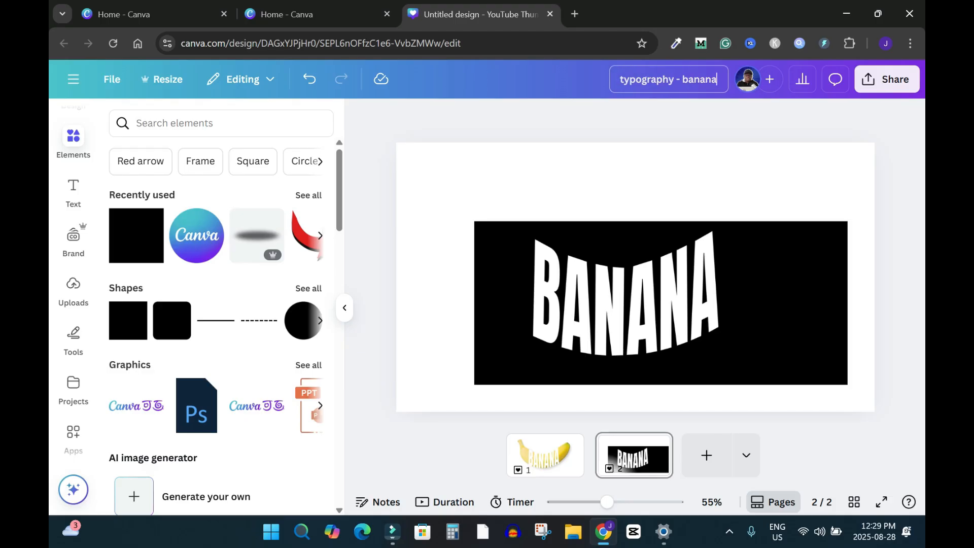
{"action": "key", "text": "Return"}
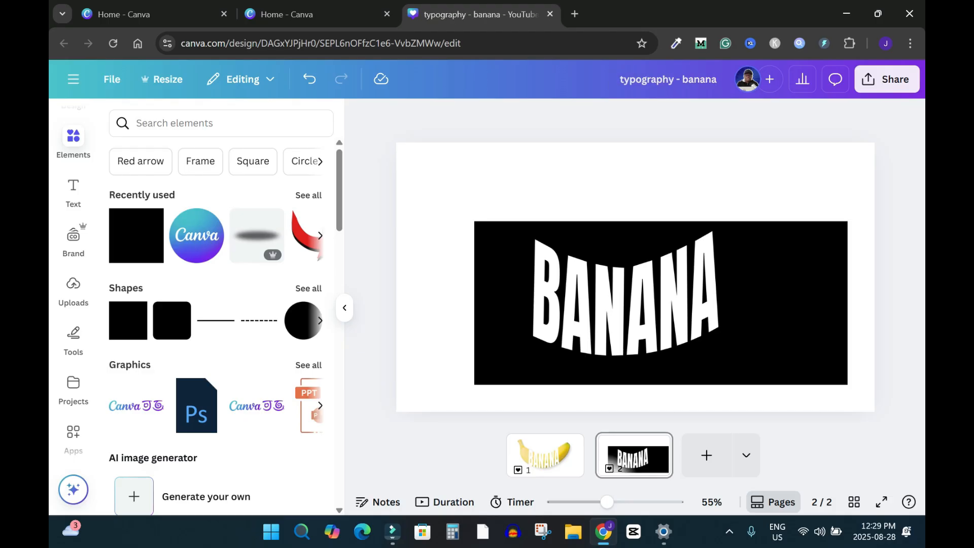
Download only page 2 of the design as a PNG.
{"action": "left_click", "coordinate": [887, 79]}
{"action": "left_click", "coordinate": [676, 338]}
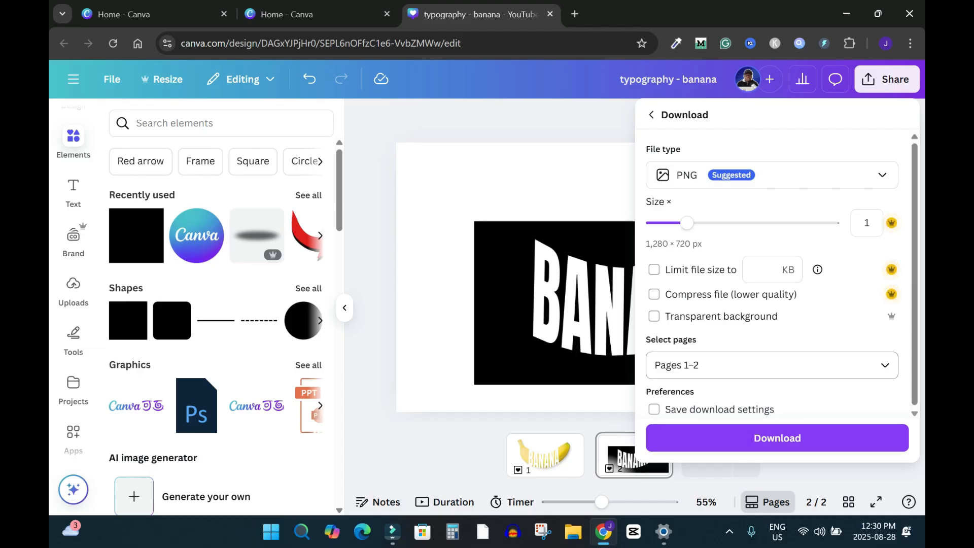
{"action": "left_click", "coordinate": [771, 365]}
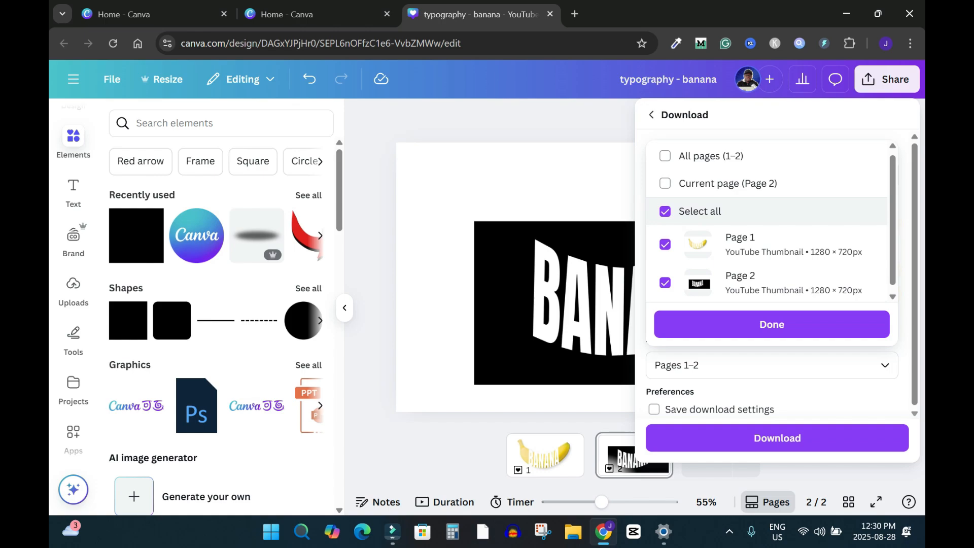
{"action": "left_click", "coordinate": [700, 211]}
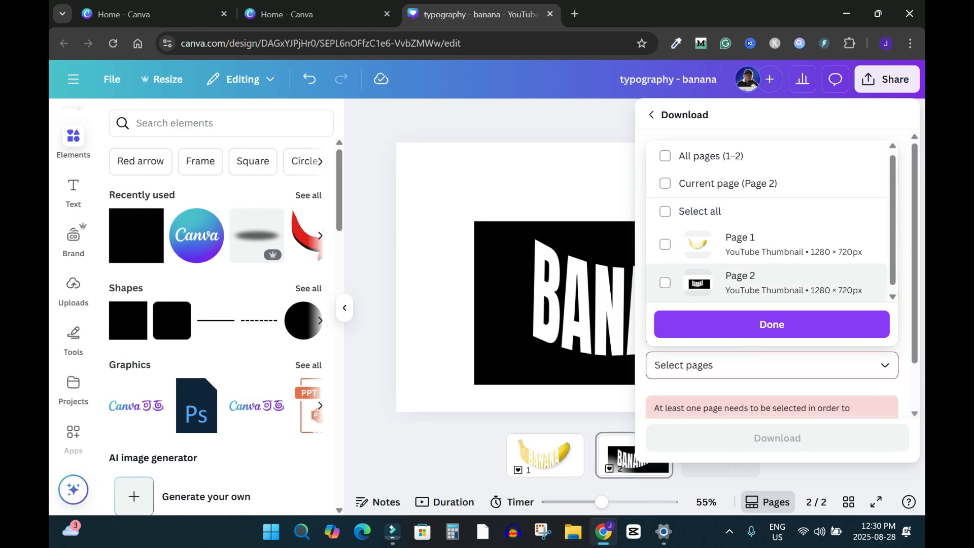
{"action": "left_click", "coordinate": [665, 283]}
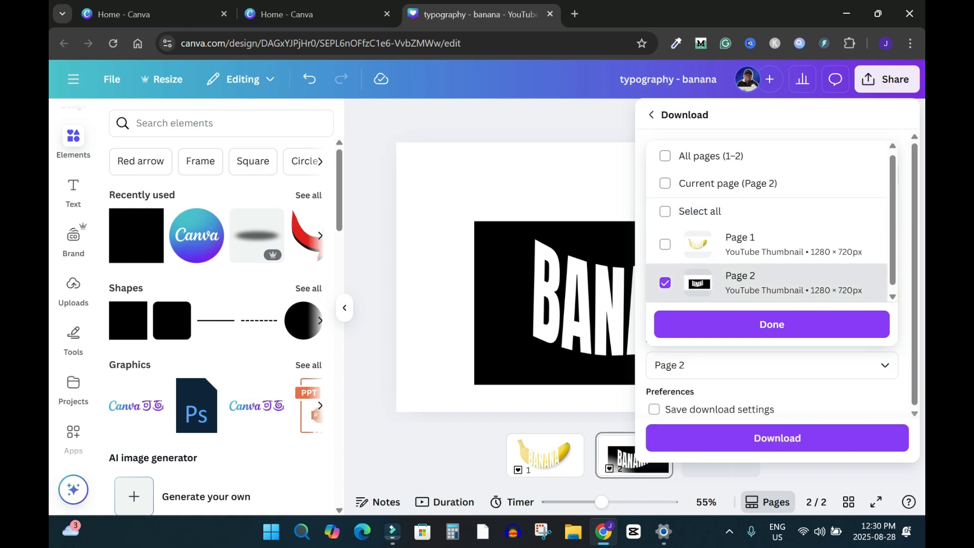
{"action": "left_click", "coordinate": [772, 324]}
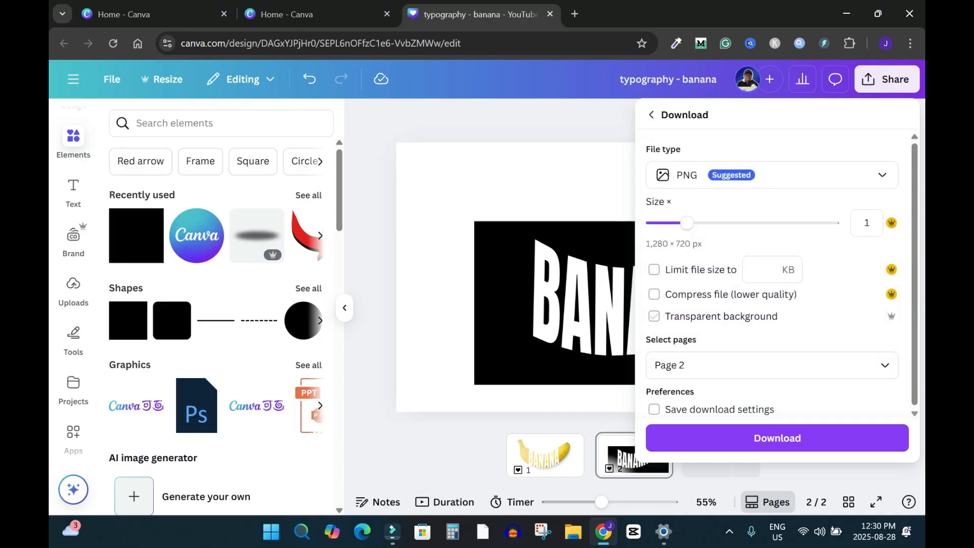
{"action": "left_click", "coordinate": [777, 438]}
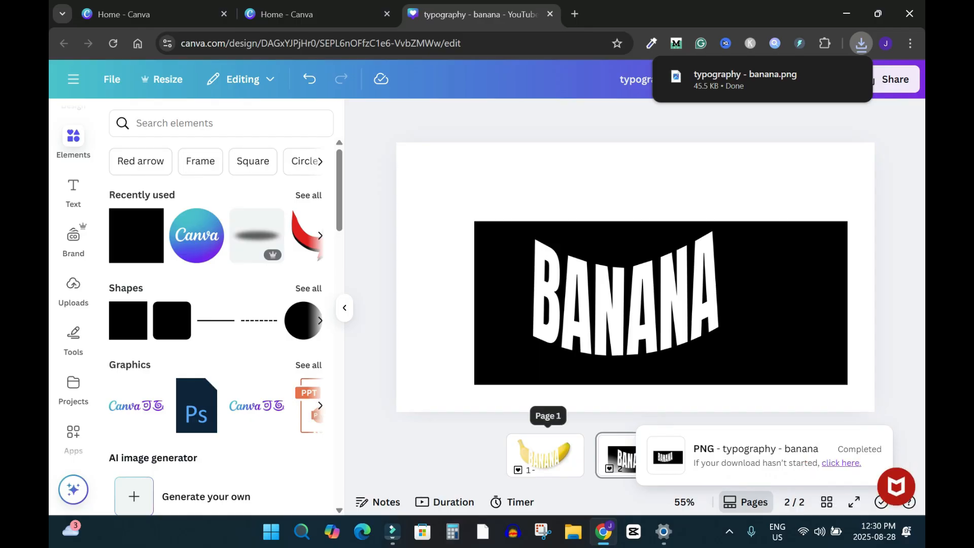
Delete the white BANANA text graphic from the banana on page 1.
{"action": "left_click", "coordinate": [548, 455]}
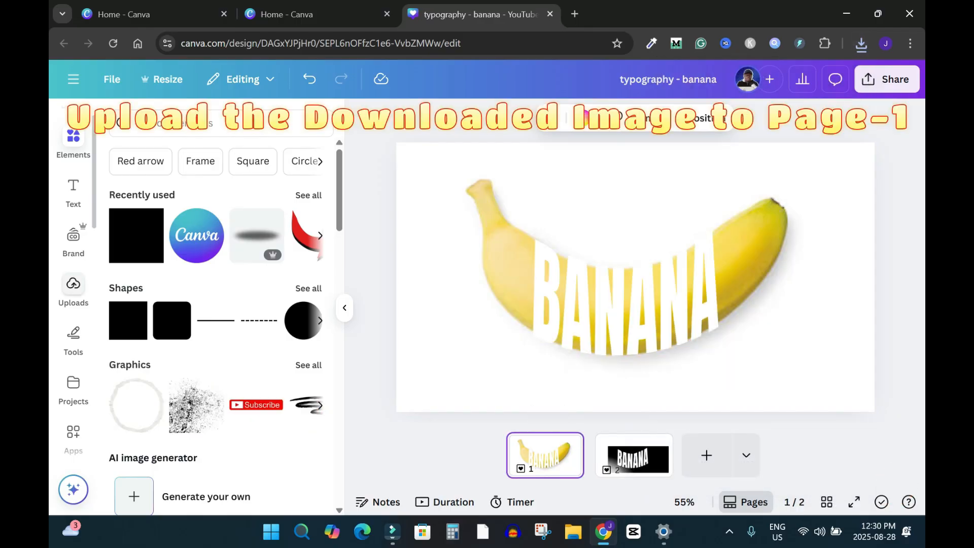
{"action": "left_click", "coordinate": [73, 284]}
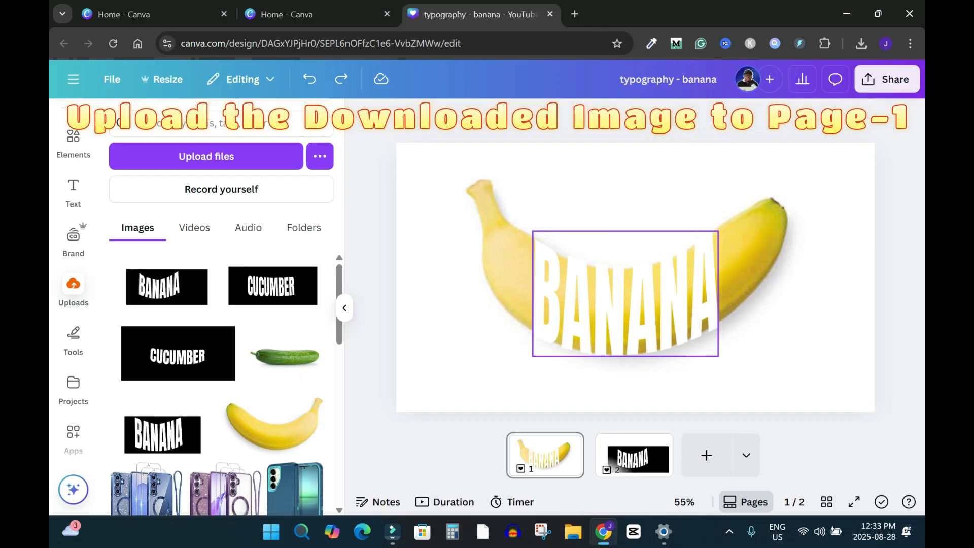
{"action": "left_click", "coordinate": [626, 294]}
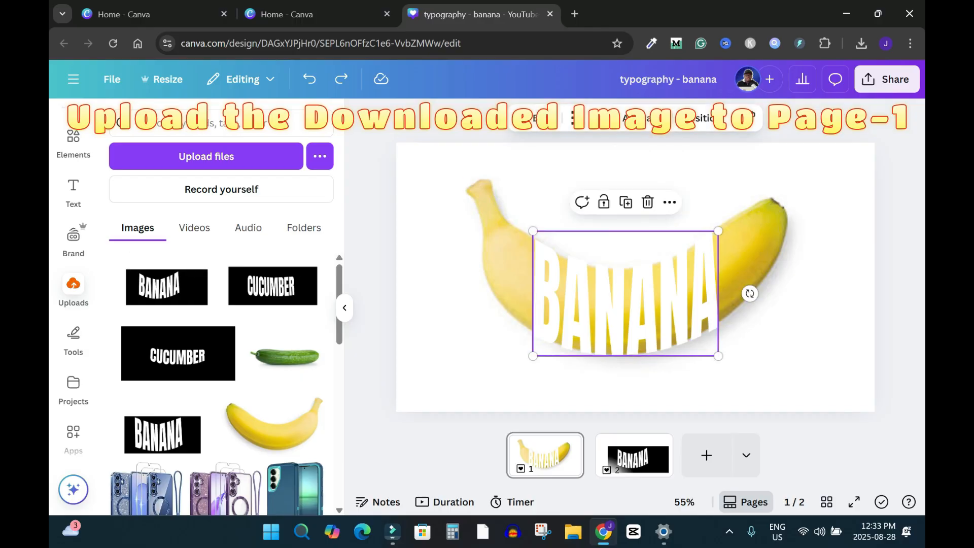
{"action": "left_click", "coordinate": [648, 202]}
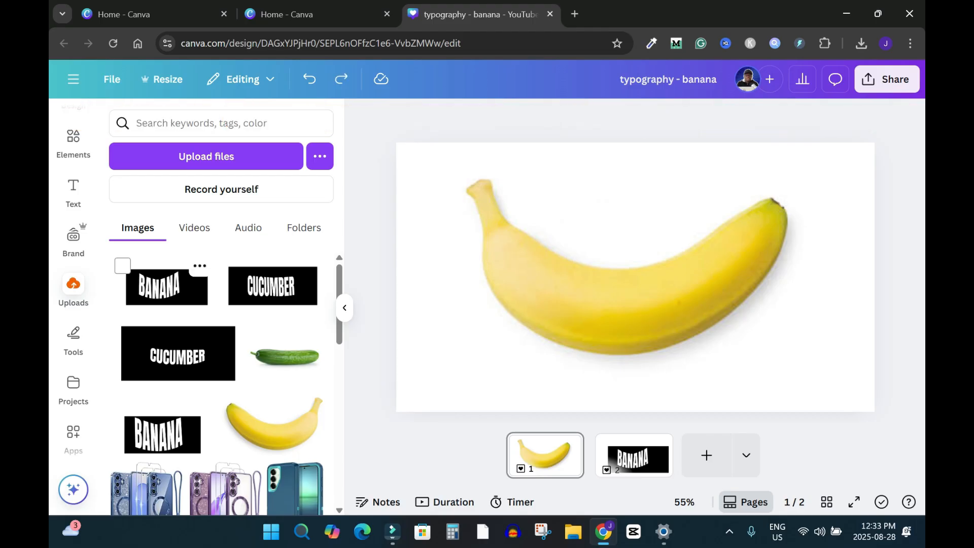
Add the uploaded white-on-black BANANA image to page 1 and scale it to cover the whole page.
{"action": "left_click", "coordinate": [167, 287]}
{"action": "left_click_drag", "start_coordinate": [630, 289], "coordinate": [554, 246]}
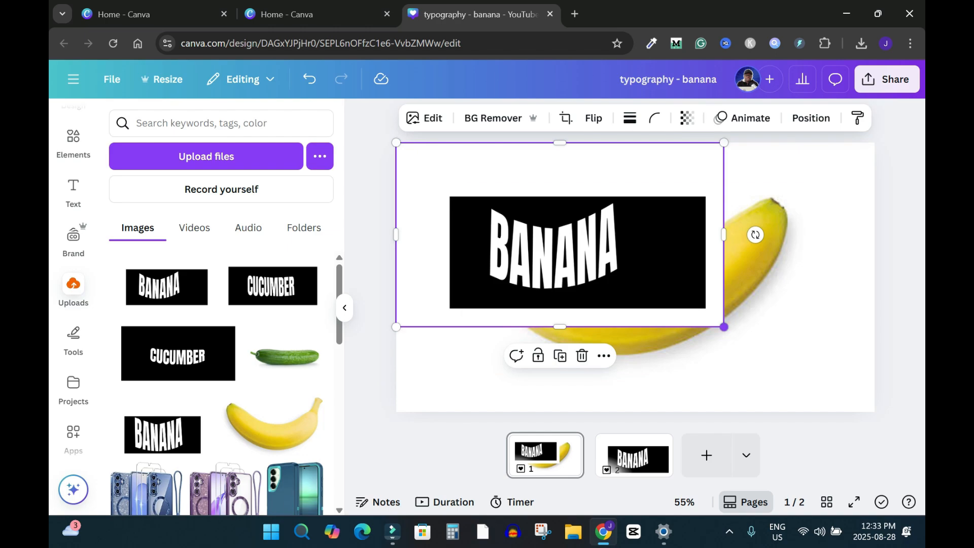
{"action": "left_click_drag", "start_coordinate": [724, 326], "coordinate": [874, 412]}
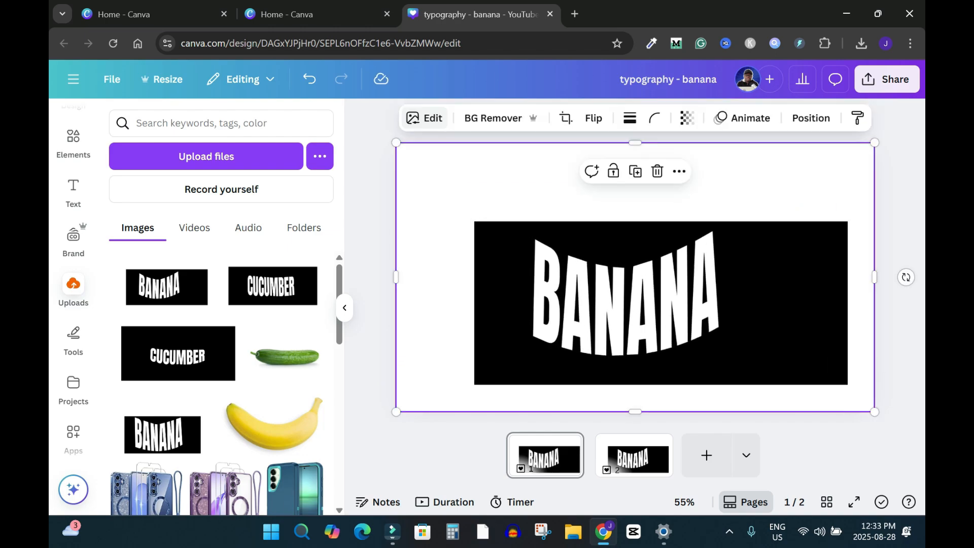
Remove the background of the BANANA image and apply the Cherry duotone effect to it.
{"action": "left_click", "coordinate": [425, 118]}
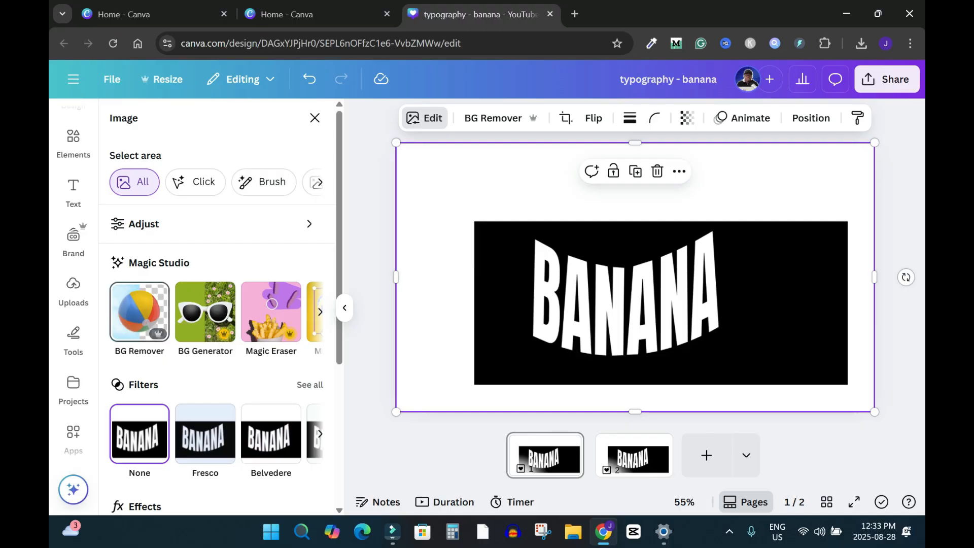
{"action": "left_click", "coordinate": [140, 312]}
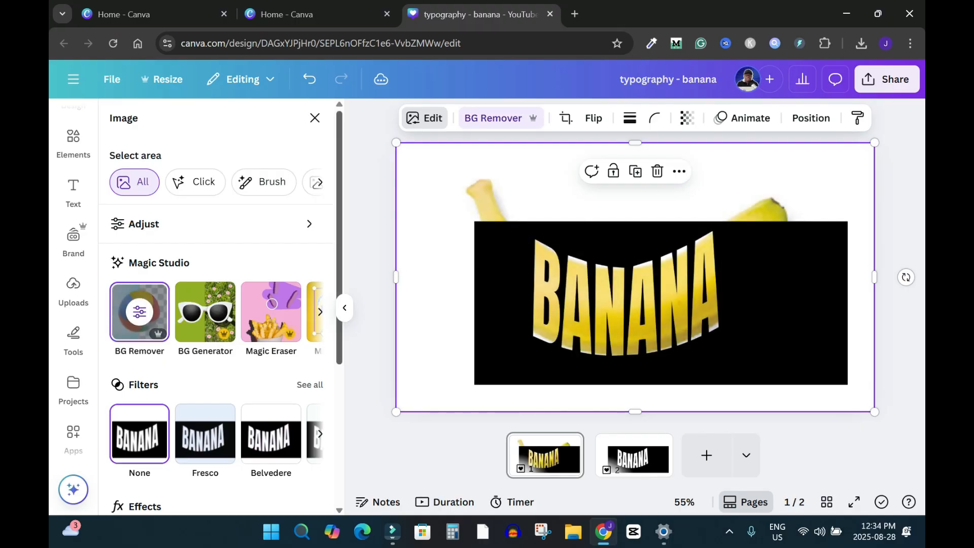
{"action": "left_click_drag", "start_coordinate": [340, 234], "coordinate": [339, 268]}
{"action": "scroll", "coordinate": [216, 325], "scroll_direction": "down", "scroll_amount": 3}
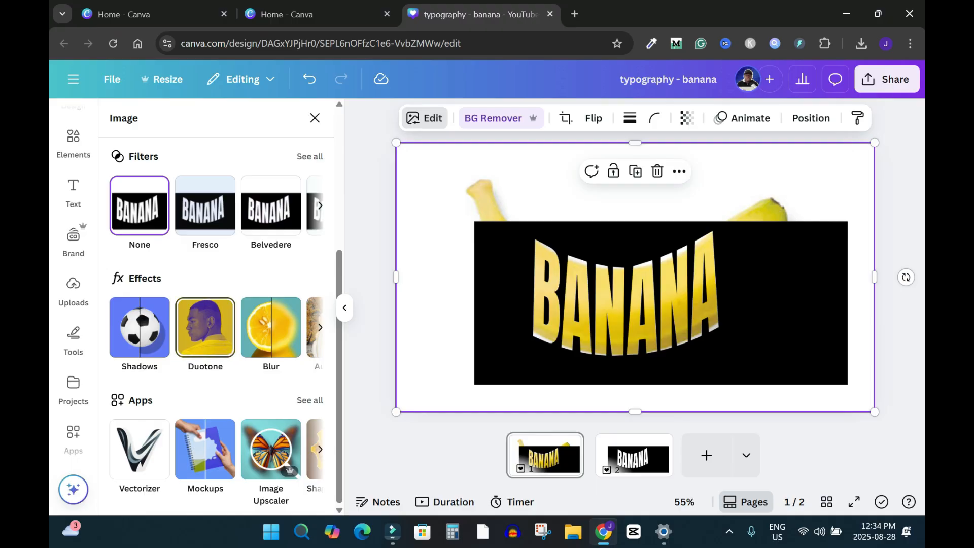
{"action": "left_click", "coordinate": [205, 327]}
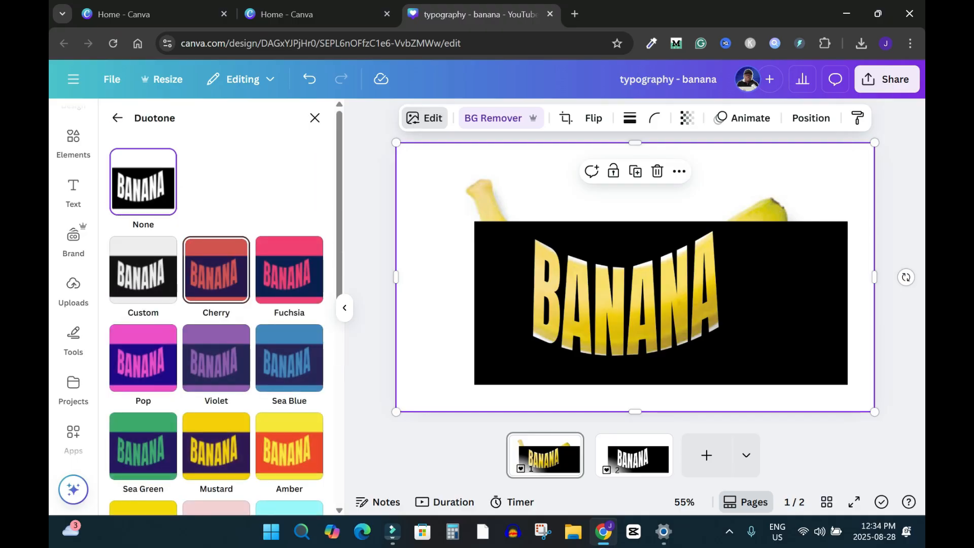
{"action": "left_click", "coordinate": [216, 270]}
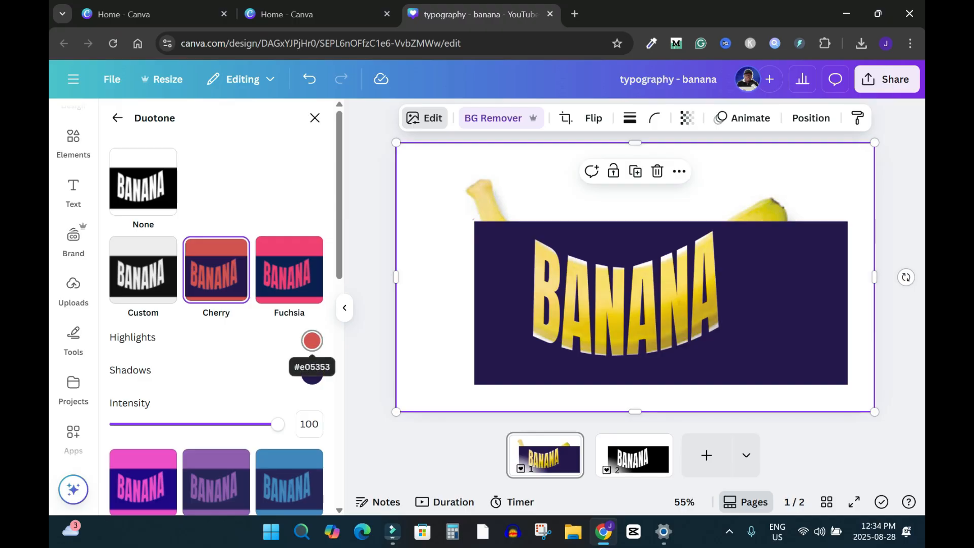
Set both the highlights and shadows of the duotone effect to white (#FFFFFF).
{"action": "left_click", "coordinate": [312, 340]}
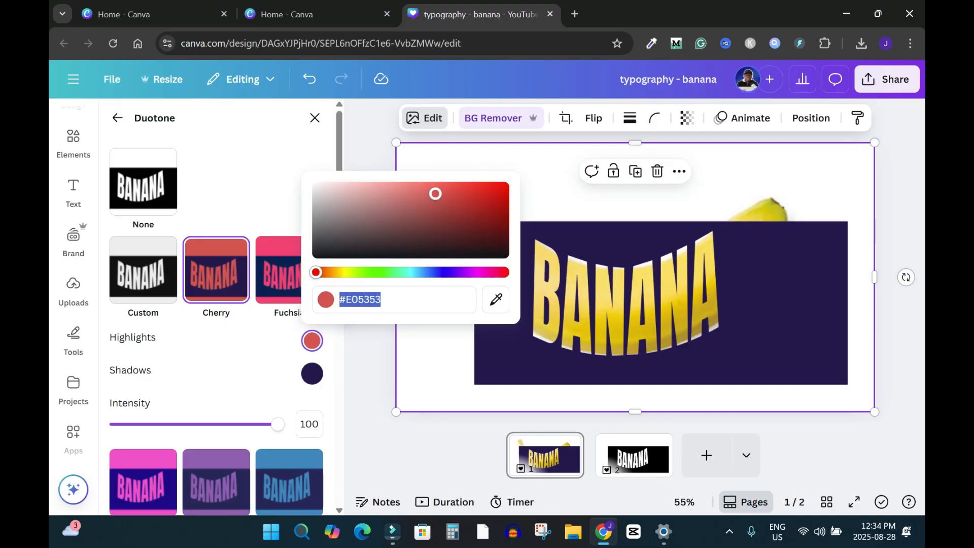
{"action": "type", "text": "#FFFFFF"}
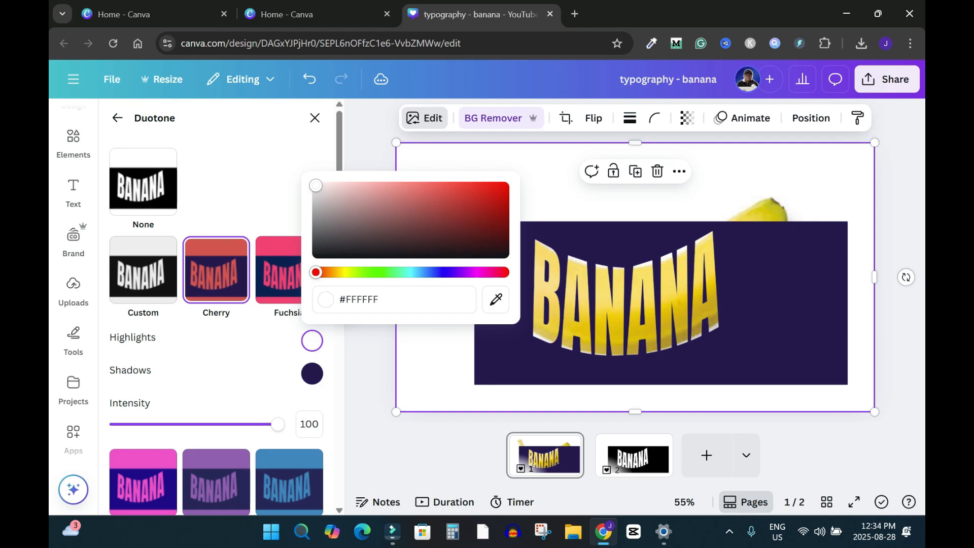
{"action": "left_click", "coordinate": [312, 374]}
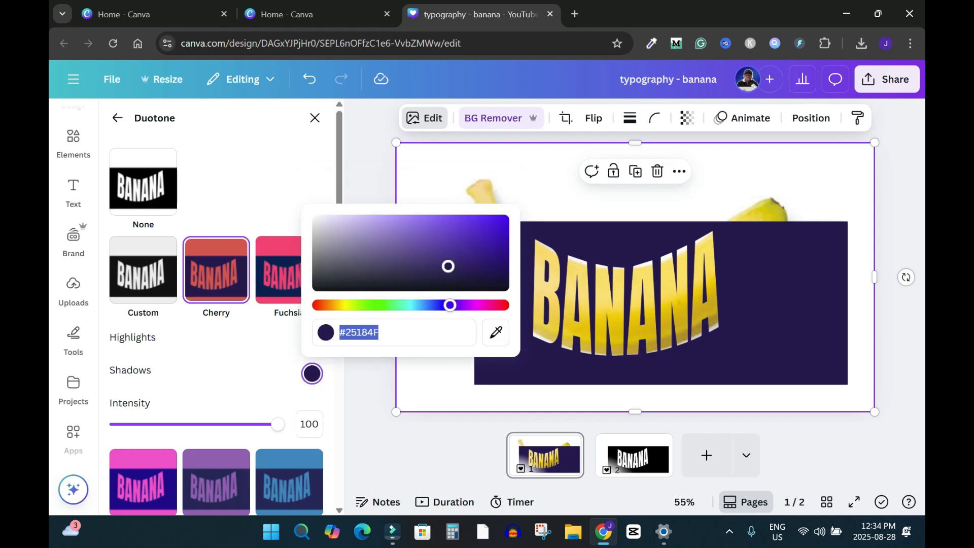
{"action": "type", "text": "#D7CEF4"}
{"action": "left_click_drag", "start_coordinate": [345, 221], "coordinate": [316, 218]}
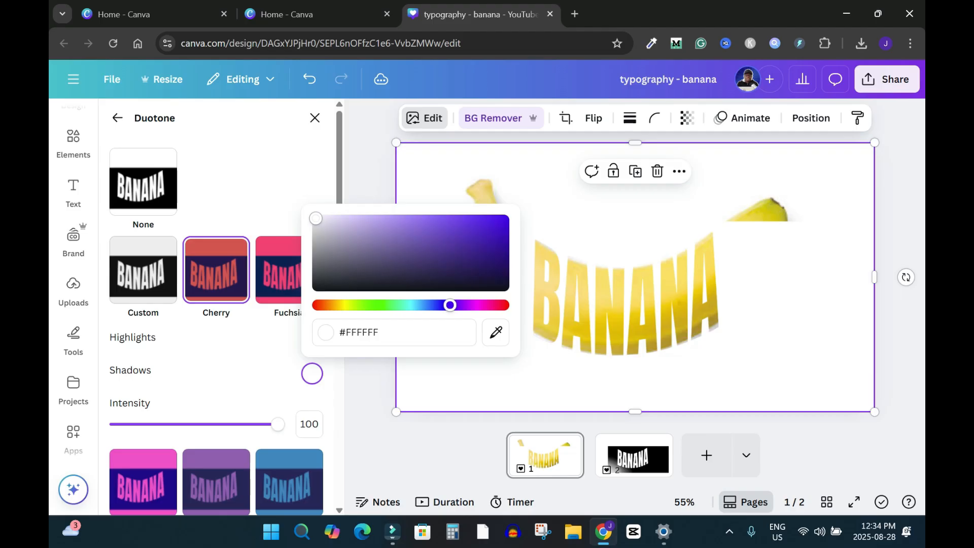
{"action": "left_click", "coordinate": [315, 118]}
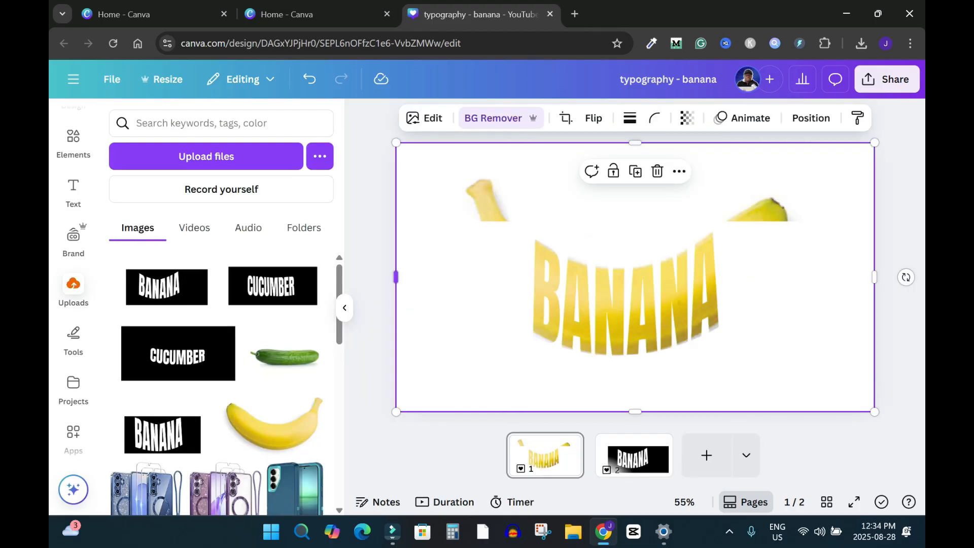
Crop the left side of the white overlay image to the outer edge of the letter B, uncovering the banana's stem end.
{"action": "left_click_drag", "start_coordinate": [396, 277], "coordinate": [535, 277]}
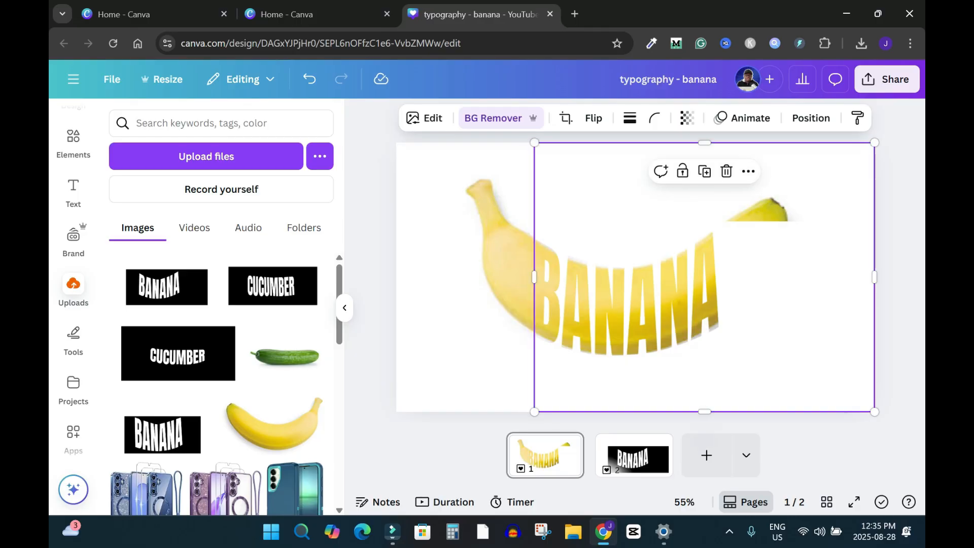
{"action": "left_click", "coordinate": [899, 284]}
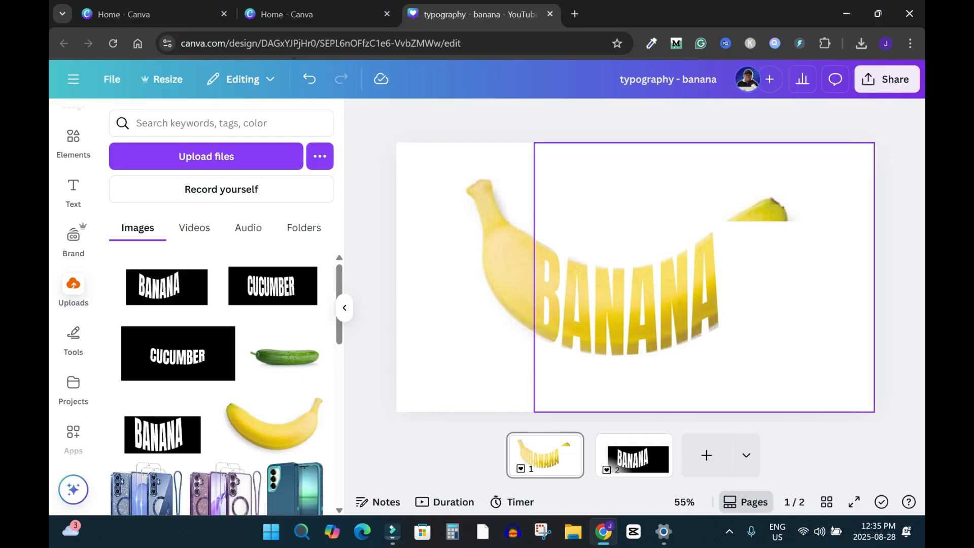
{"action": "left_click", "coordinate": [705, 284]}
{"action": "left_click_drag", "start_coordinate": [534, 277], "coordinate": [536, 277]}
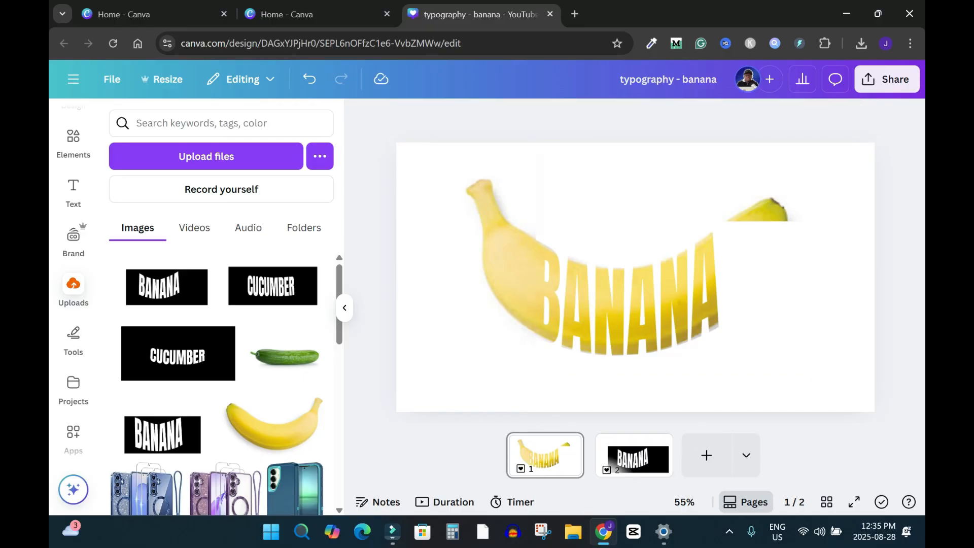
Crop the right side of the white overlay image to the last letter A, uncovering the banana's tip.
{"action": "left_click", "coordinate": [705, 284]}
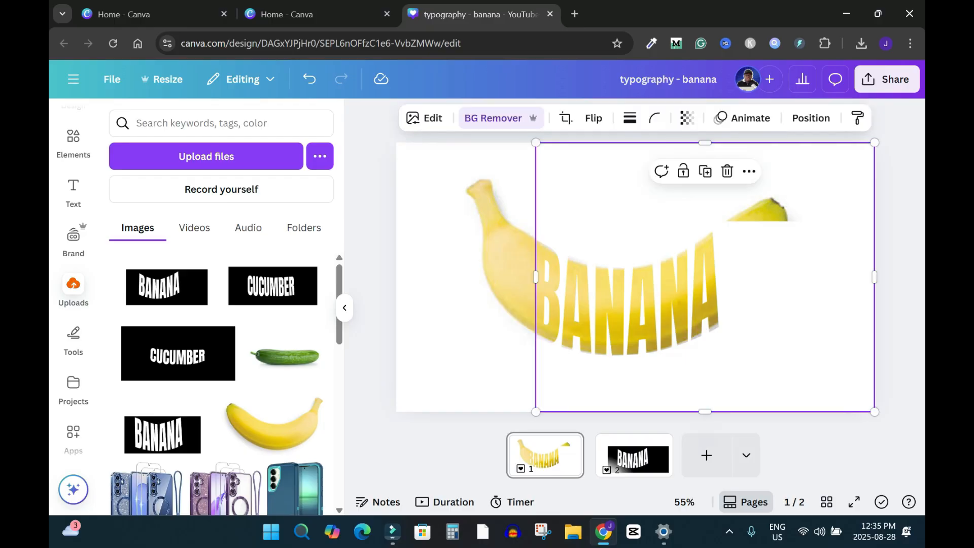
{"action": "left_click_drag", "start_coordinate": [874, 277], "coordinate": [713, 277]}
{"action": "key", "text": "Escape"}
{"action": "left_click", "coordinate": [690, 285]}
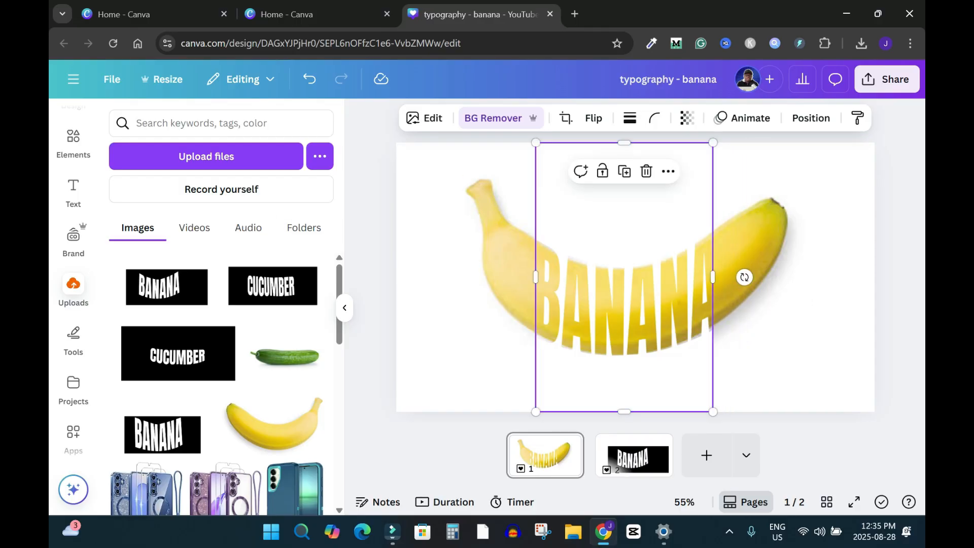
{"action": "left_click", "coordinate": [373, 231]}
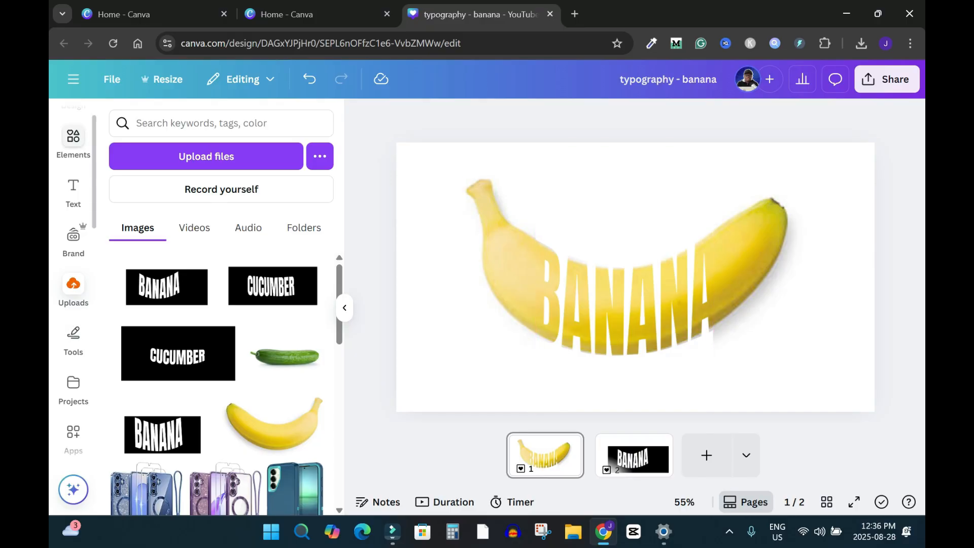
Search the elements for "shadow" and add the brownish soft oval shadow graphic to page 1.
{"action": "left_click", "coordinate": [73, 136]}
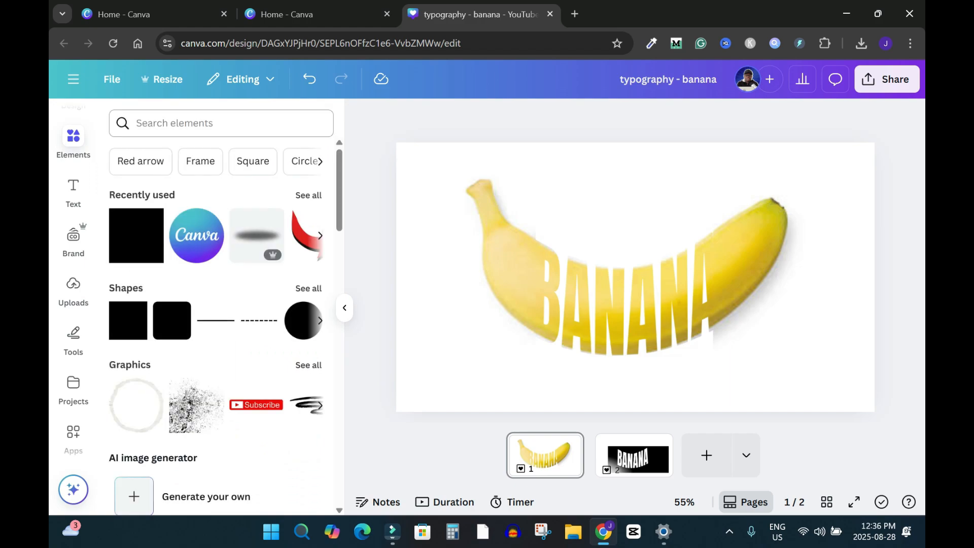
{"action": "left_click", "coordinate": [213, 123]}
{"action": "type", "text": "shadow"}
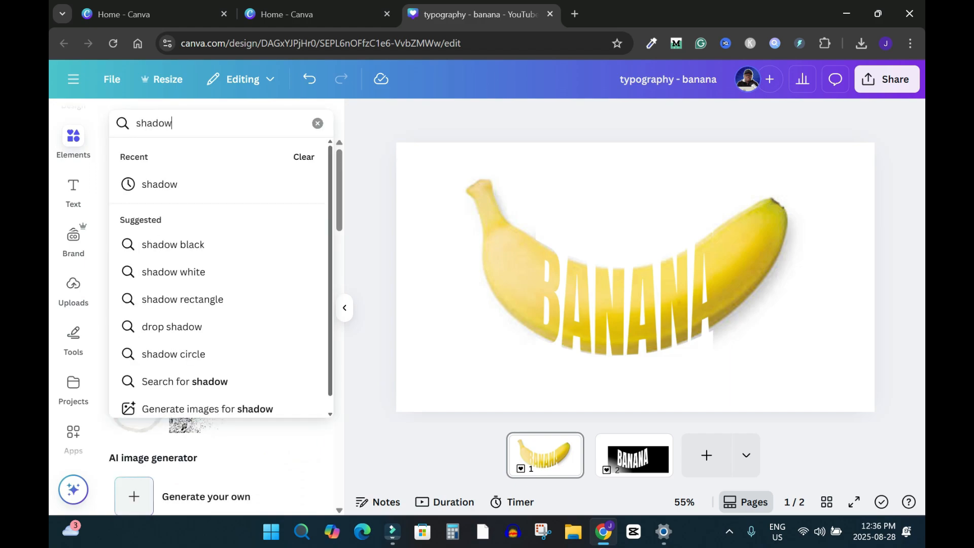
{"action": "key", "text": "Return"}
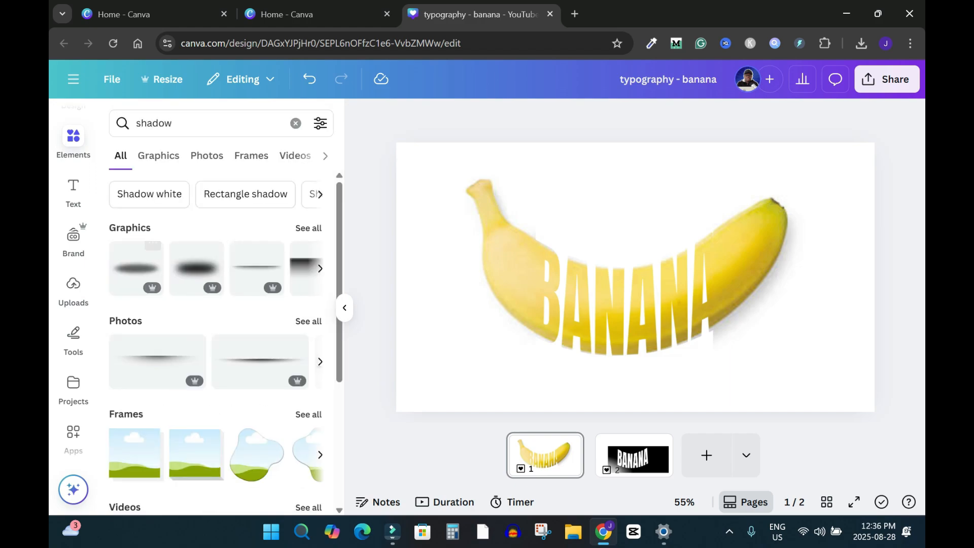
{"action": "left_click", "coordinate": [158, 156]}
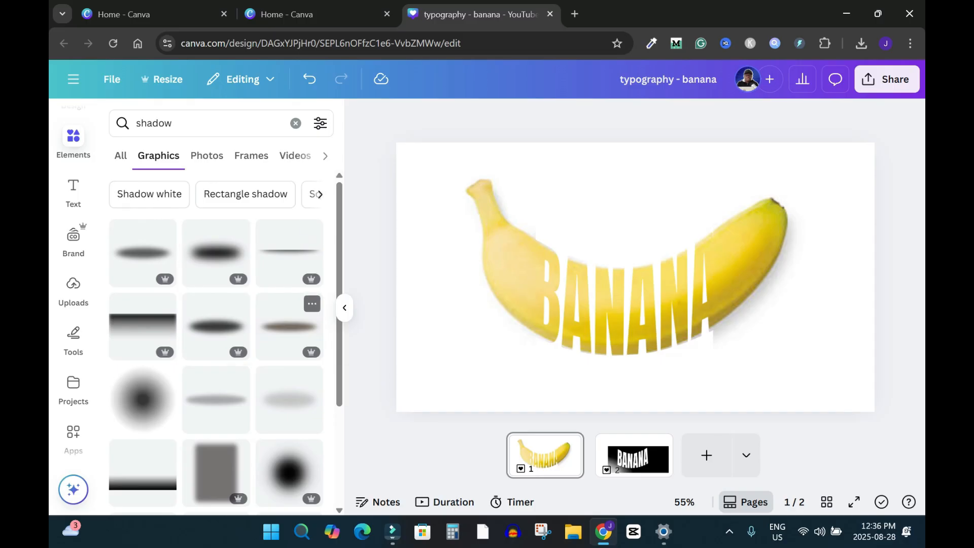
{"action": "left_click", "coordinate": [289, 326]}
Shrink the shadow graphic to about 605 × 148 and center it just below the banana.
{"action": "left_click_drag", "start_coordinate": [636, 277], "coordinate": [643, 360]}
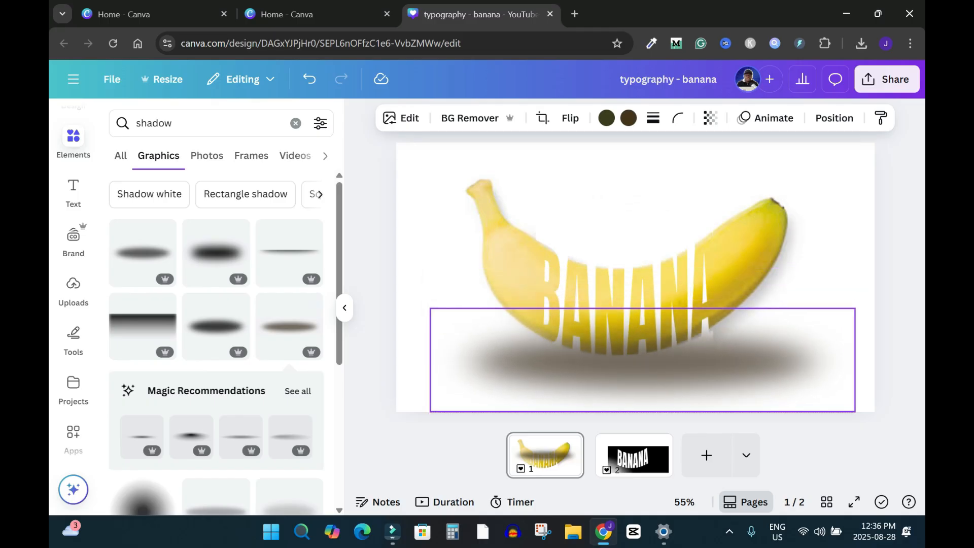
{"action": "left_click_drag", "start_coordinate": [856, 309], "coordinate": [656, 357]}
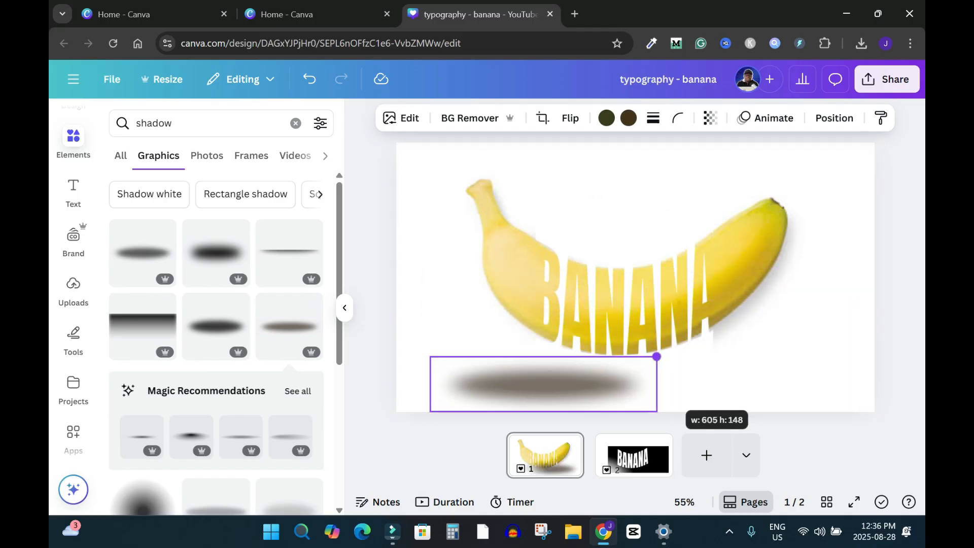
{"action": "left_click_drag", "start_coordinate": [558, 384], "coordinate": [639, 384]}
{"action": "left_click", "coordinate": [901, 305]}
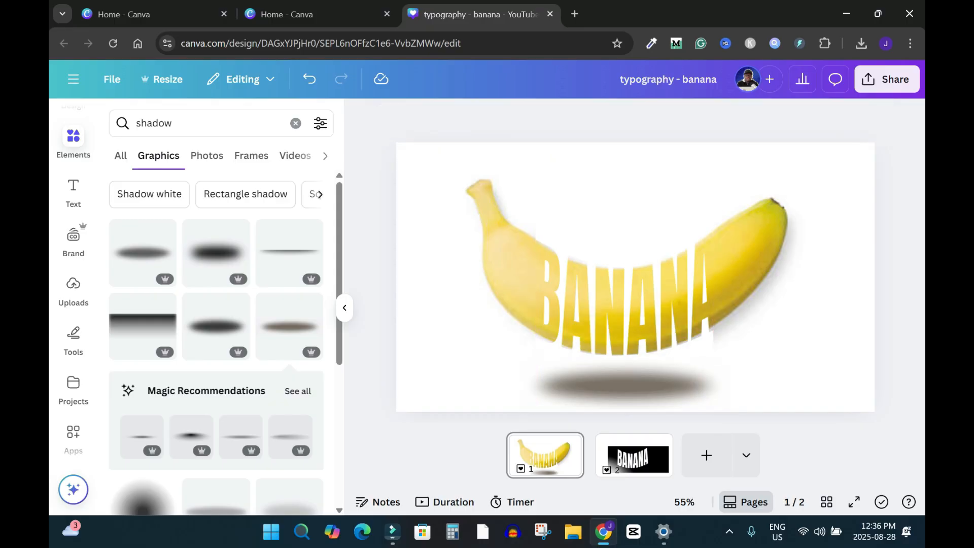
Replace the brownish shadow graphic with the dark gray oval shadow, shrunk and centered just below the banana.
{"action": "left_click", "coordinate": [624, 384]}
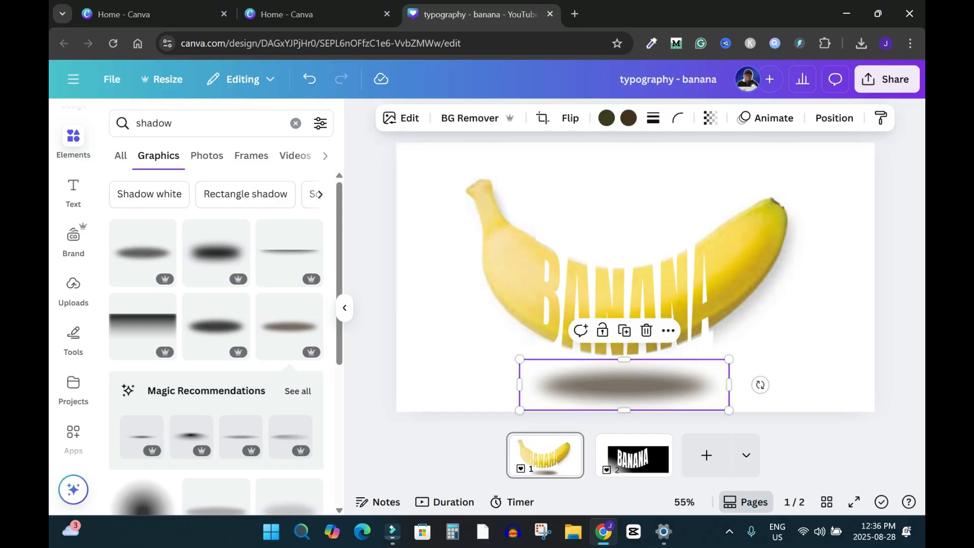
{"action": "key", "text": "Delete"}
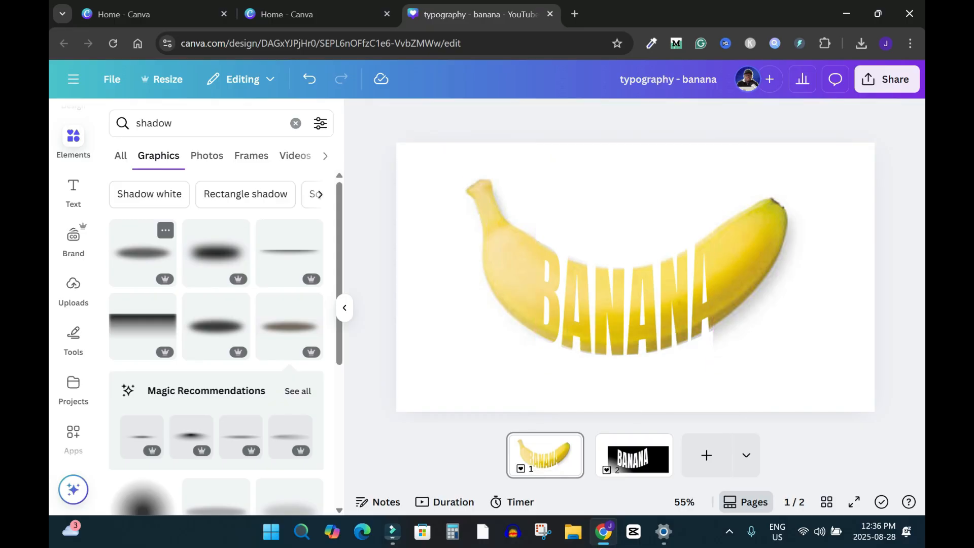
{"action": "left_click", "coordinate": [143, 253]}
{"action": "left_click_drag", "start_coordinate": [848, 211], "coordinate": [698, 360]}
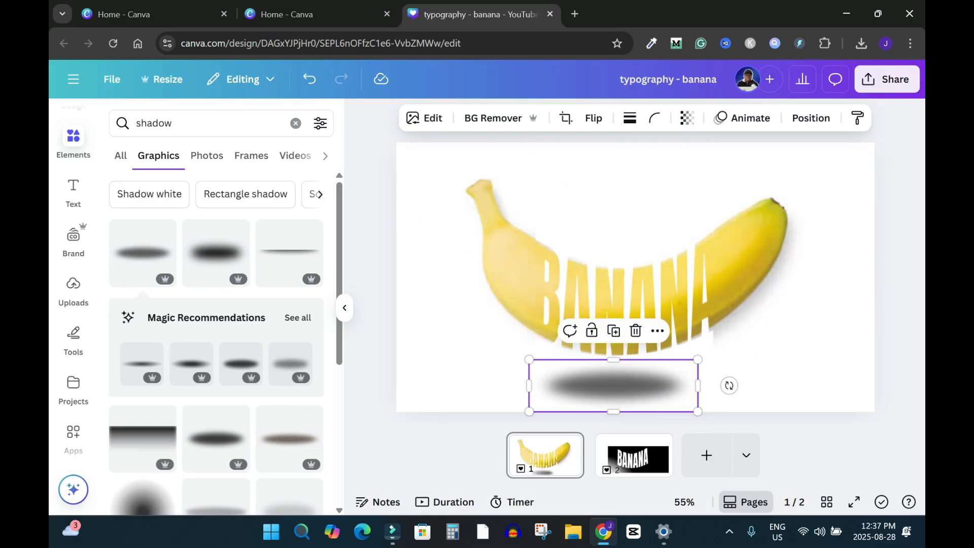
{"action": "mouse_move", "coordinate": [629, 386]}
{"action": "left_mouse_down"}
{"action": "mouse_move", "coordinate": [640, 386]}
{"action": "mouse_move", "coordinate": [624, 386]}
{"action": "left_mouse_up"}
{"action": "key", "text": "Escape"}
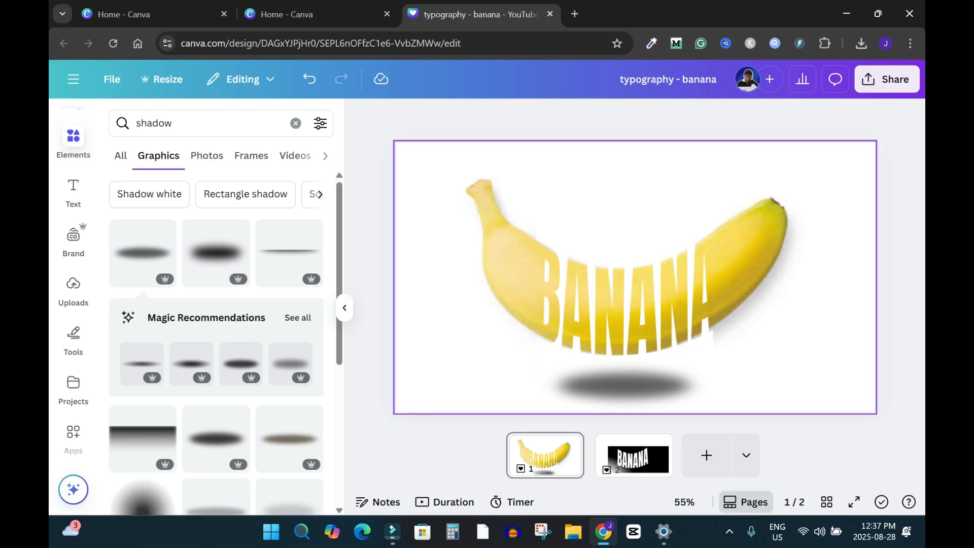
Group the banana photo, the white letter overlay and the shadow graphic on page 1 into one object.
{"action": "key", "text": "ctrl+z"}
{"action": "left_click", "coordinate": [832, 325]}
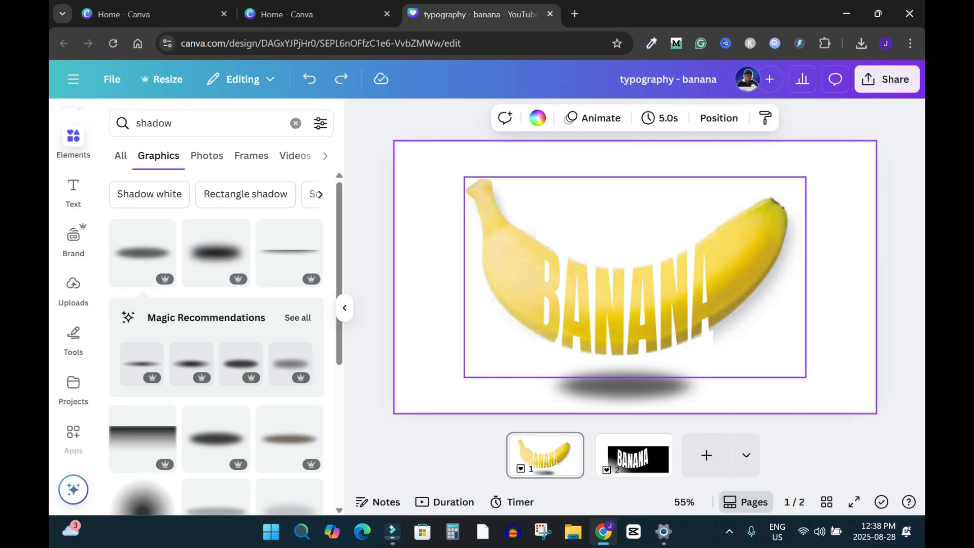
{"action": "left_click", "coordinate": [635, 304]}
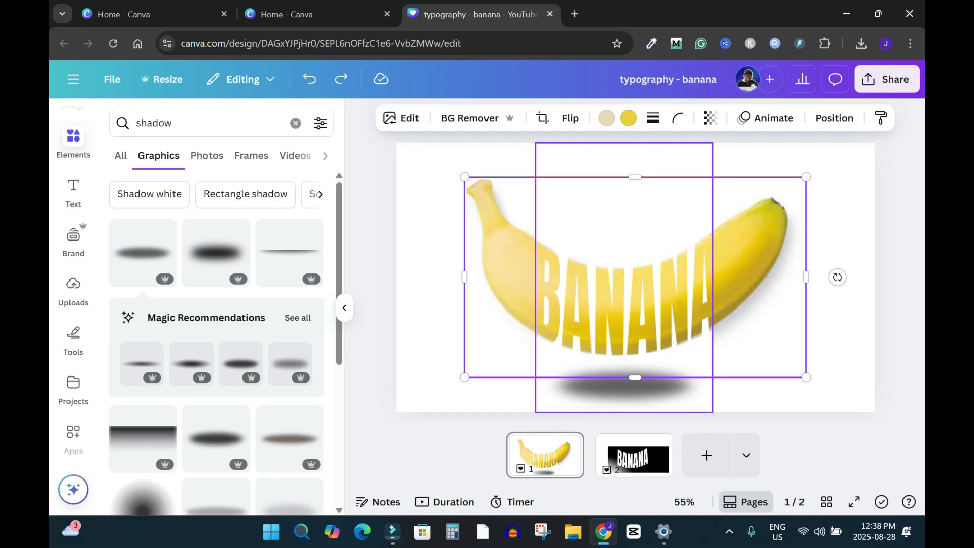
{"action": "key", "text": "ctrl+a"}
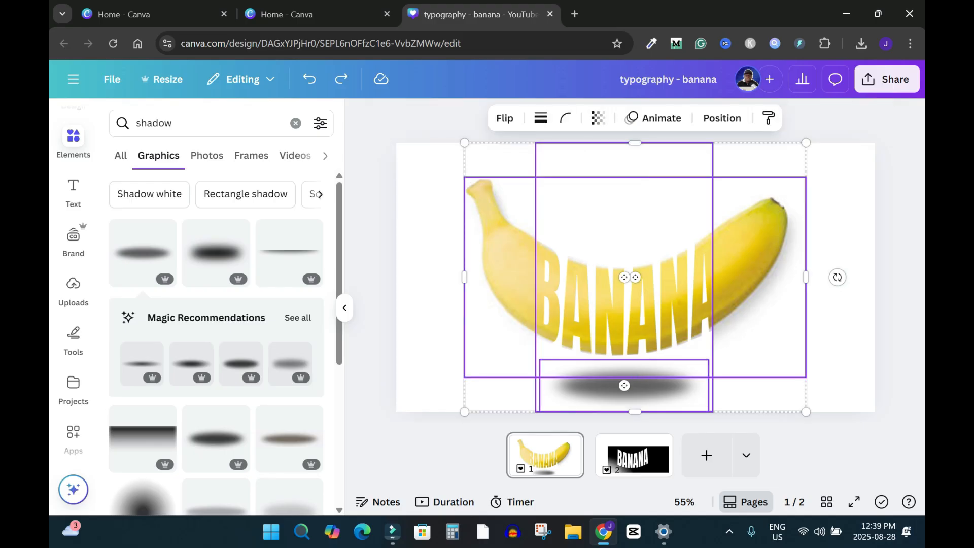
{"action": "left_click", "coordinate": [588, 170]}
Apply a general animation to the grouped banana design and preview it.
{"action": "left_click", "coordinate": [634, 118]}
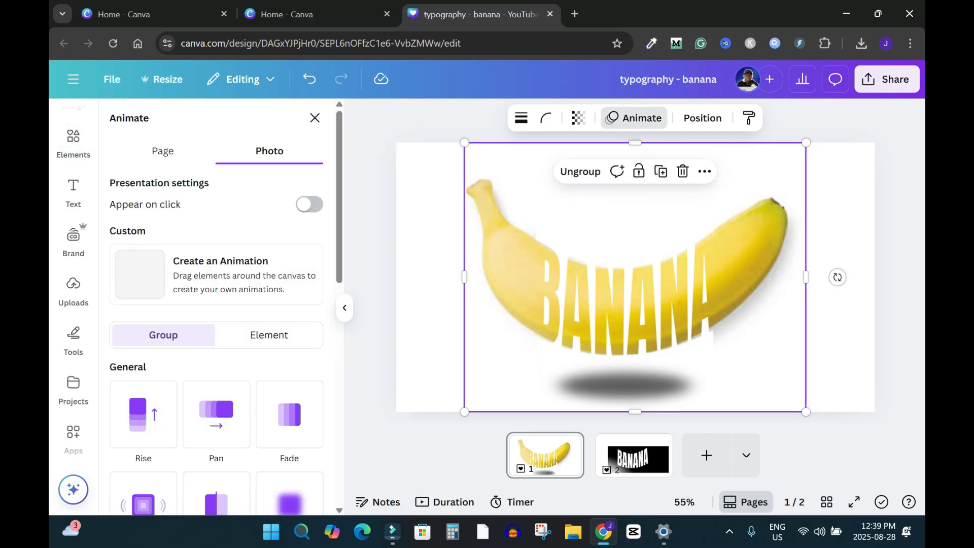
{"action": "scroll", "coordinate": [216, 327], "scroll_direction": "down", "scroll_amount": 5}
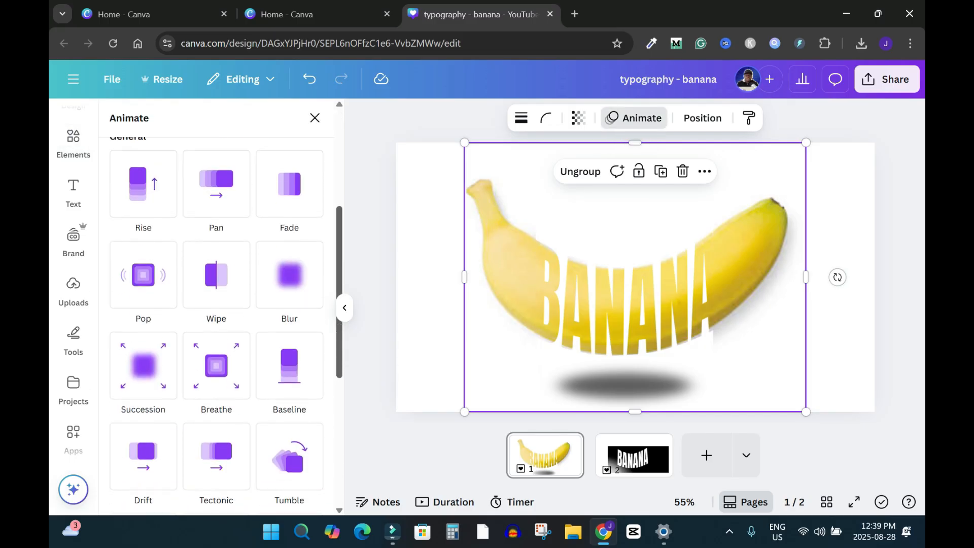
{"action": "key", "text": "Escape"}
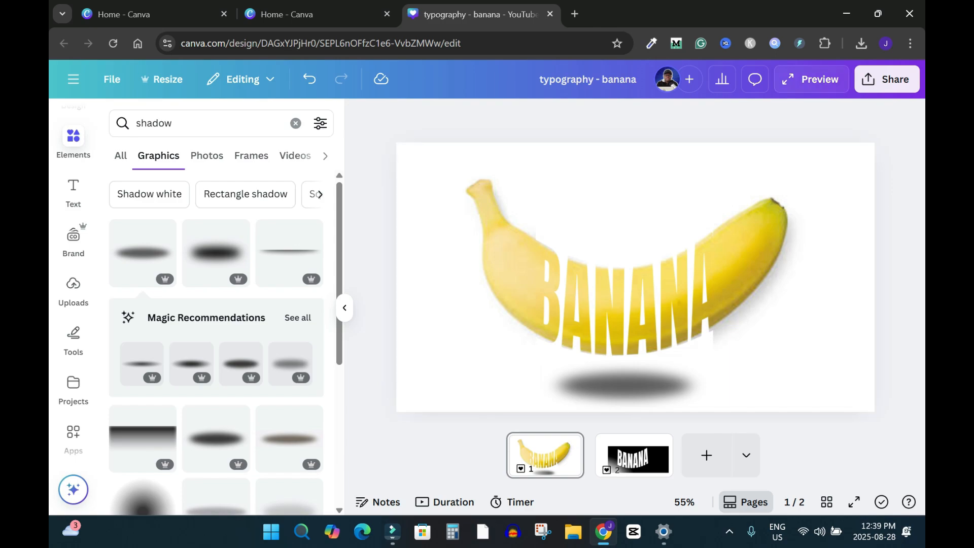
{"action": "left_click", "coordinate": [812, 79]}
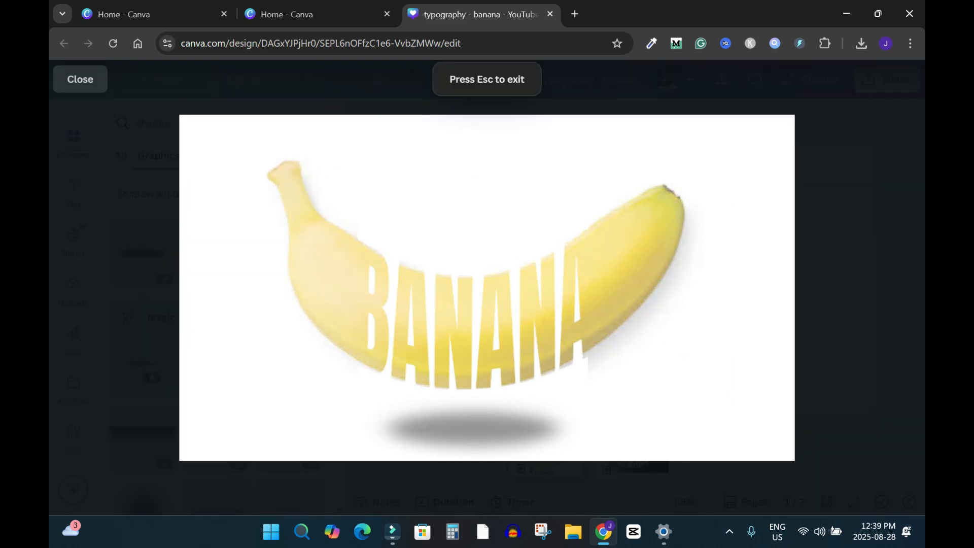
{"action": "key", "text": "Escape"}
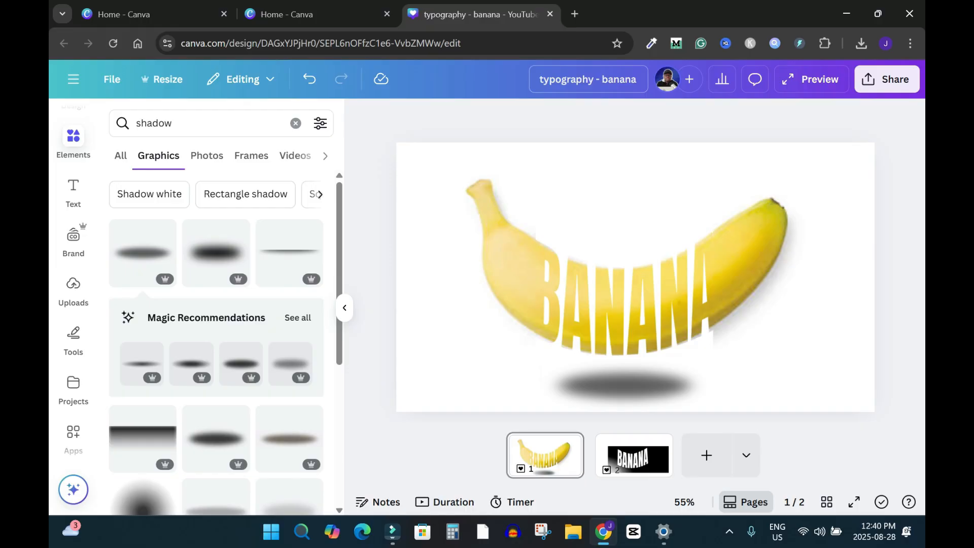
Rename the design as "Typography Design in Canva Tutorial".
{"action": "key", "text": "ctrl+a"}
{"action": "type", "text": "Typo"}
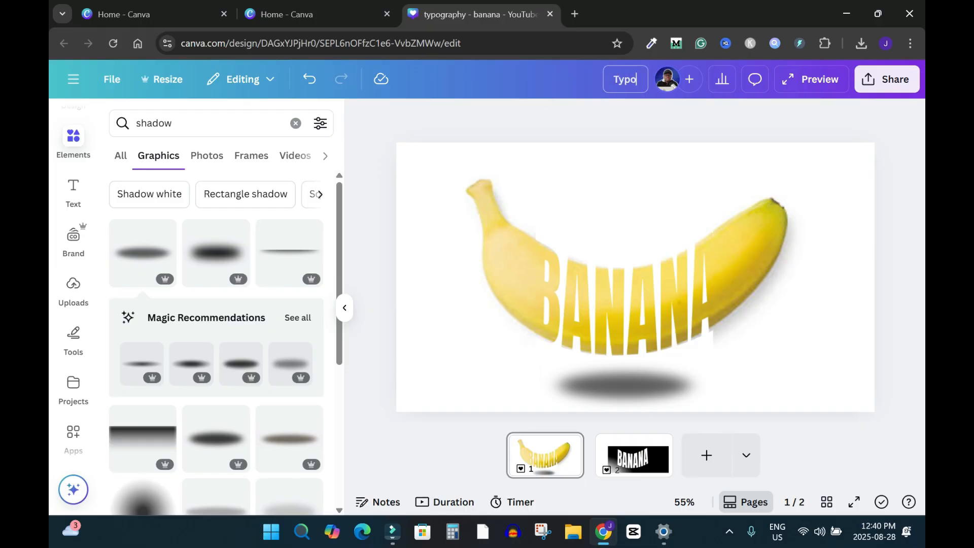
{"action": "type", "text": "graphy Design"}
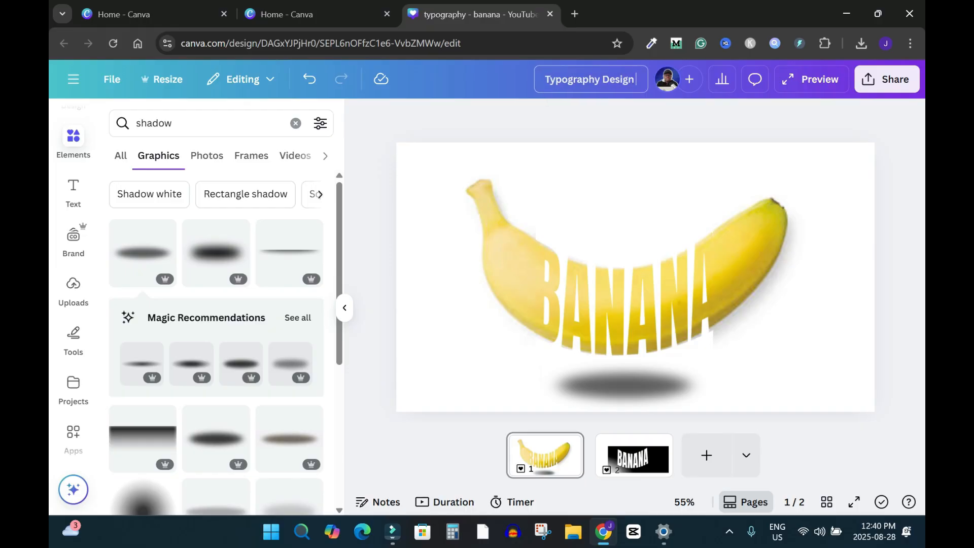
{"action": "type", "text": " in Canva Tuto"}
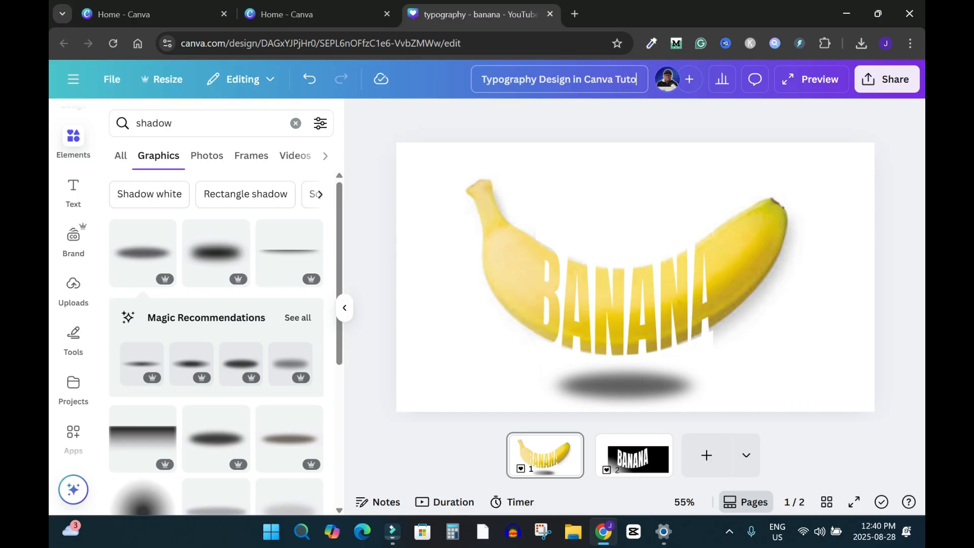
{"action": "type", "text": "rial"}
{"action": "key", "text": "Return"}
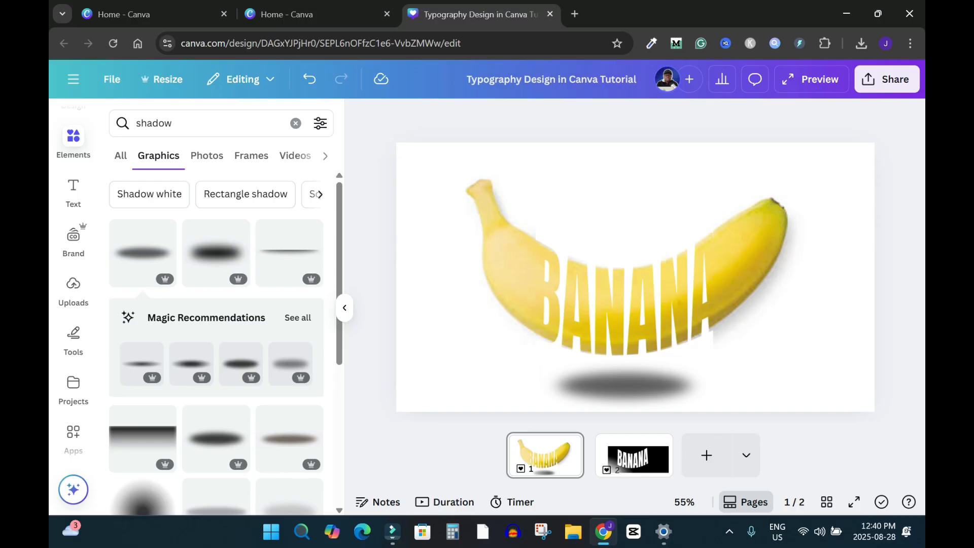
Set the download file type to PNG and close the download options without exporting.
{"action": "left_click", "coordinate": [888, 79]}
{"action": "left_click", "coordinate": [669, 378]}
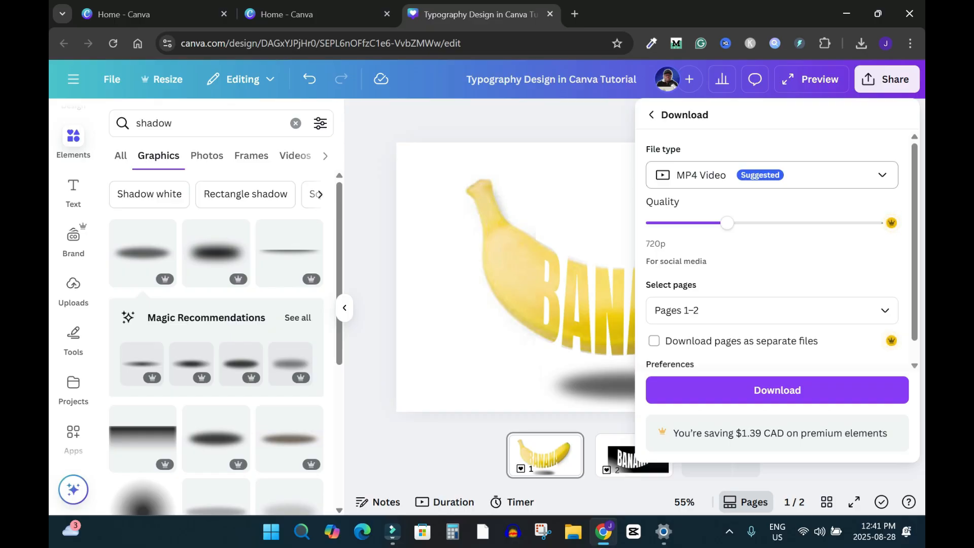
{"action": "left_click", "coordinate": [772, 175]}
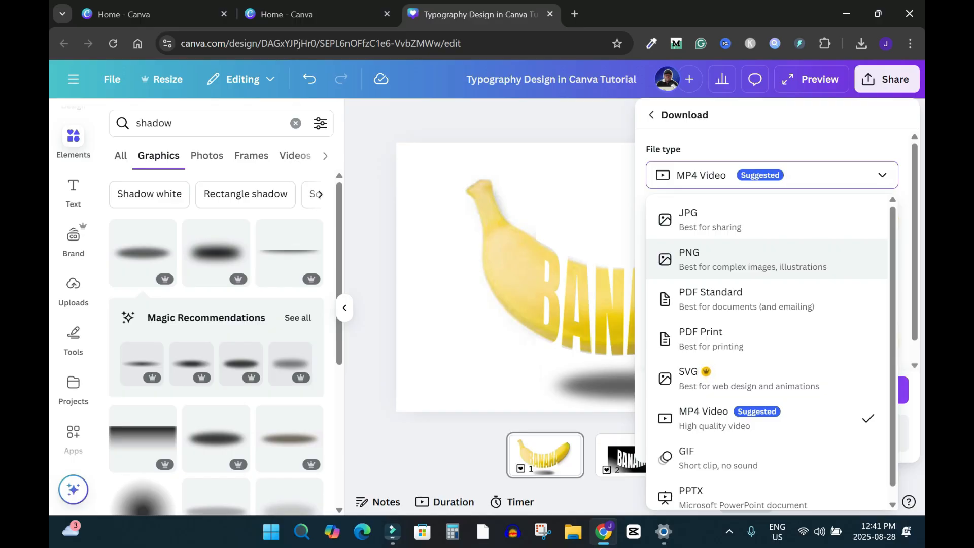
{"action": "left_click", "coordinate": [753, 259]}
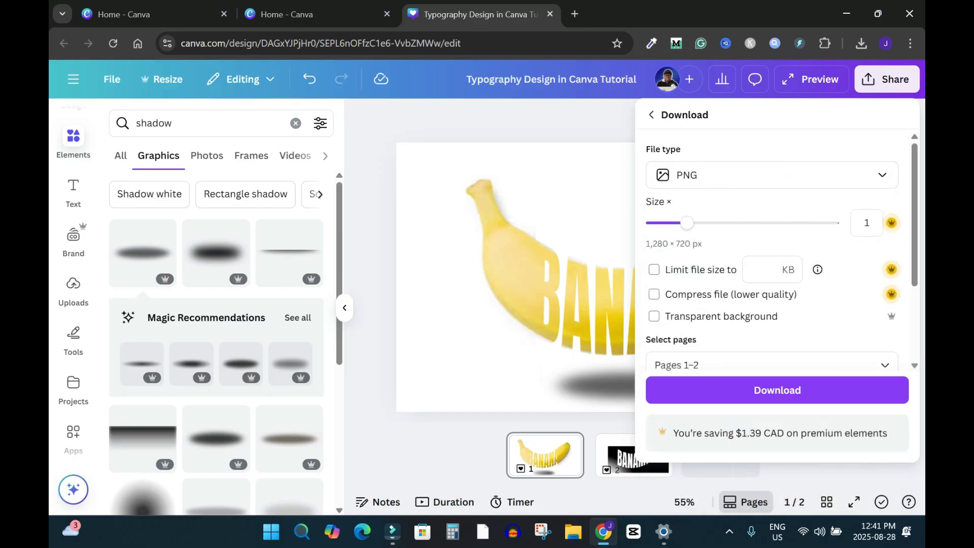
{"action": "left_click", "coordinate": [588, 203]}
Preview the animated design, scrubbing back to around 4 seconds to examine the banana page's exit animation before playing onward.
{"action": "left_click", "coordinate": [811, 79]}
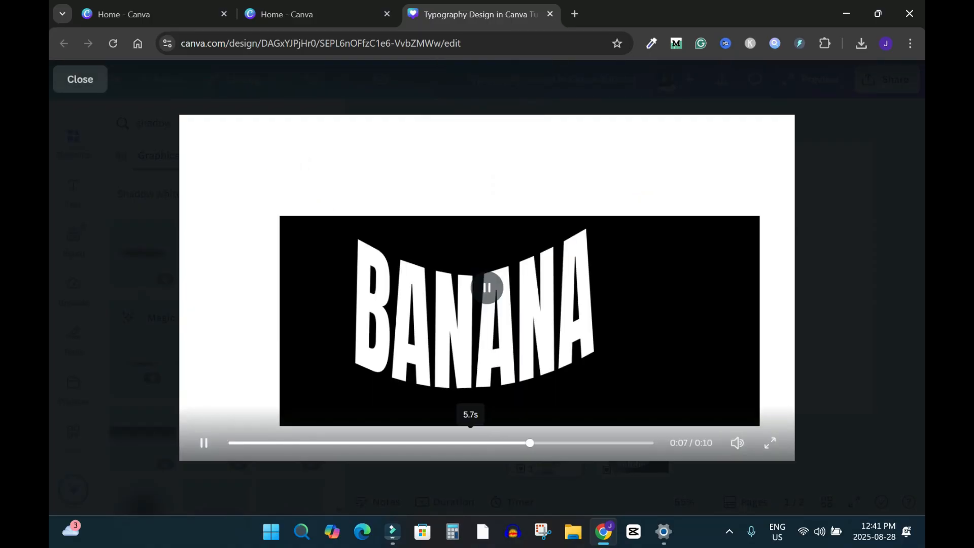
{"action": "left_click_drag", "start_coordinate": [432, 443], "coordinate": [353, 443]}
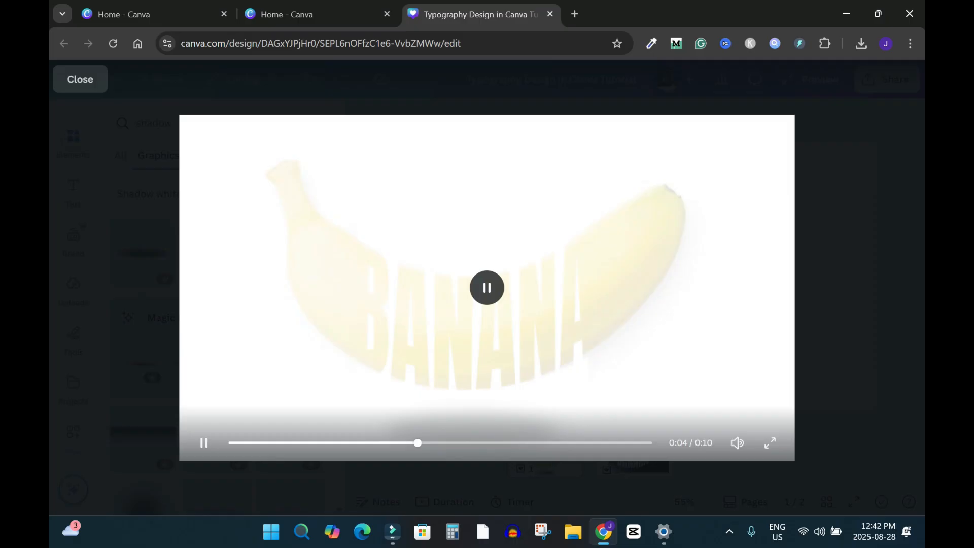
{"action": "left_click", "coordinate": [487, 288]}
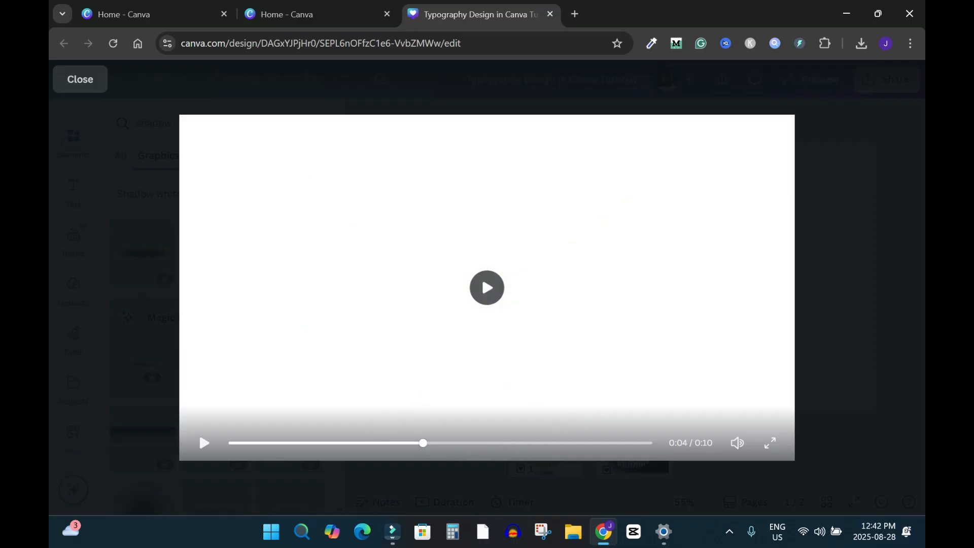
{"action": "left_click", "coordinate": [408, 443]}
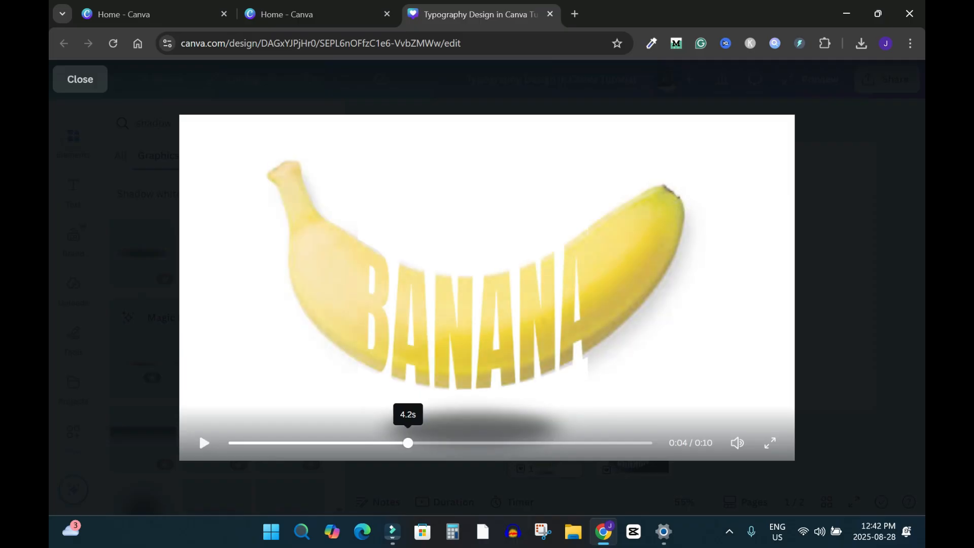
{"action": "left_click_drag", "start_coordinate": [408, 443], "coordinate": [401, 443]}
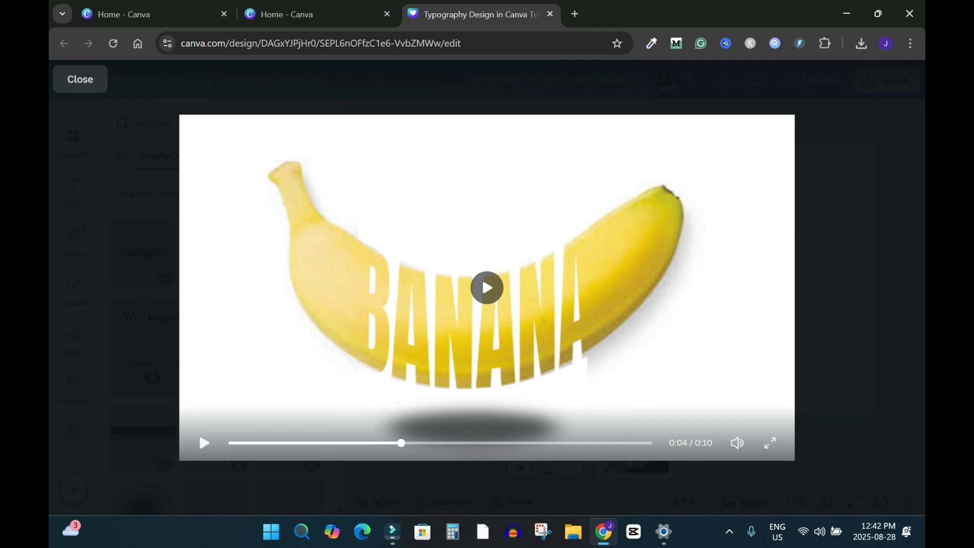
{"action": "left_click", "coordinate": [482, 275]}
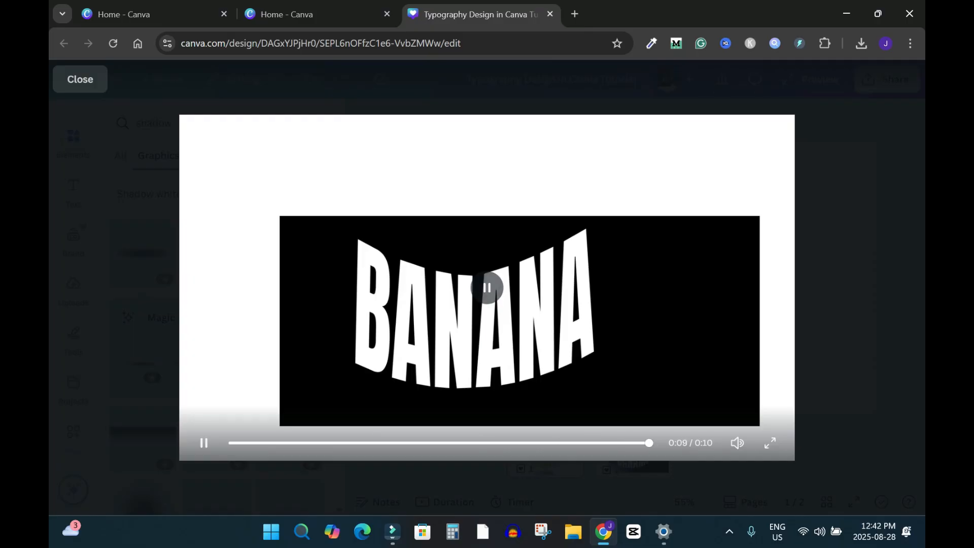
{"action": "key", "text": "Escape"}
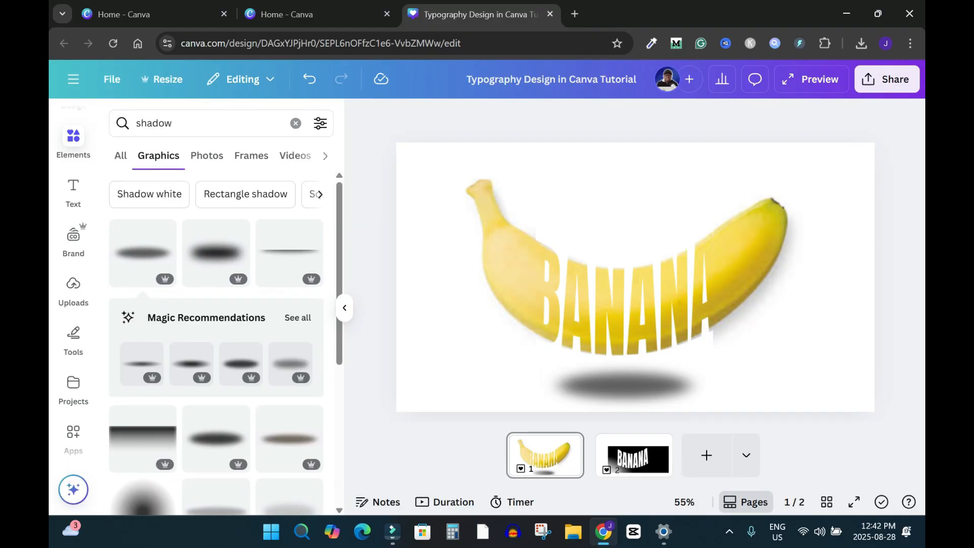